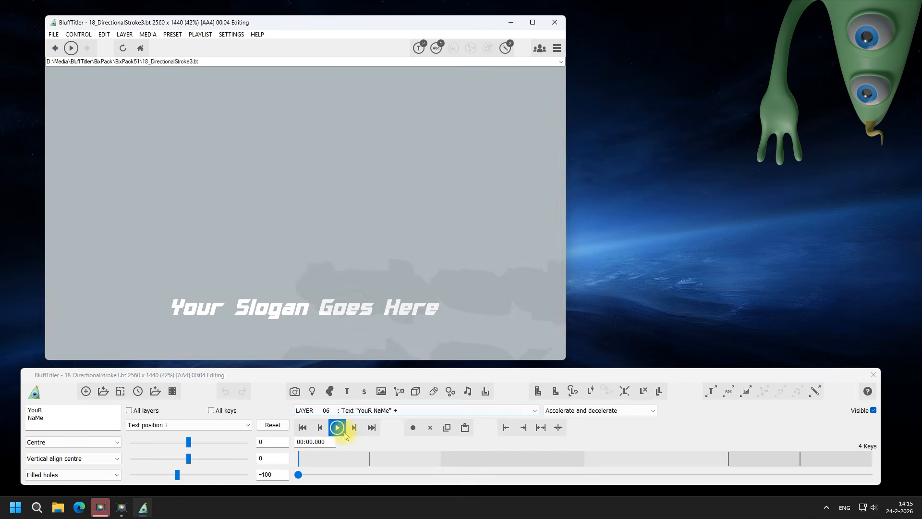
# Play the 18_DirectionalStroke3 show and open the 28_Clip3 show from the BixPack51 folder
pyautogui.click(337, 427)
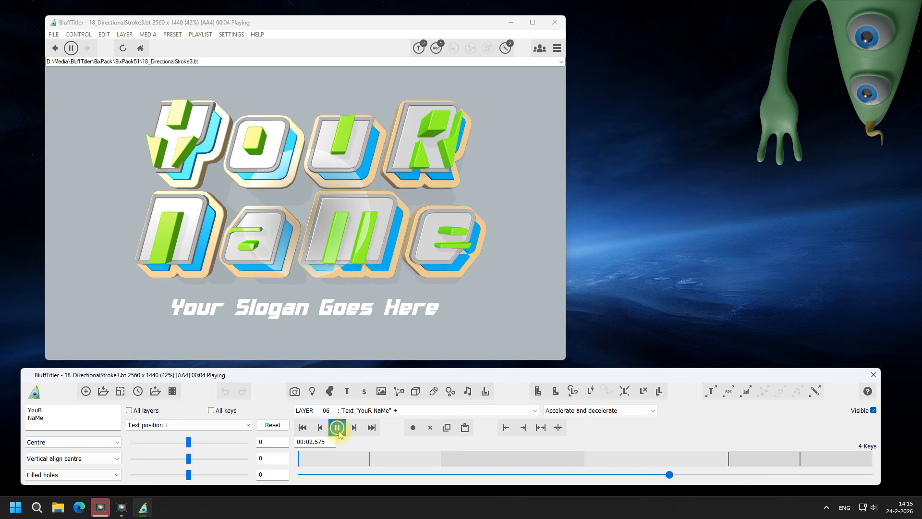
pyautogui.click(103, 390)
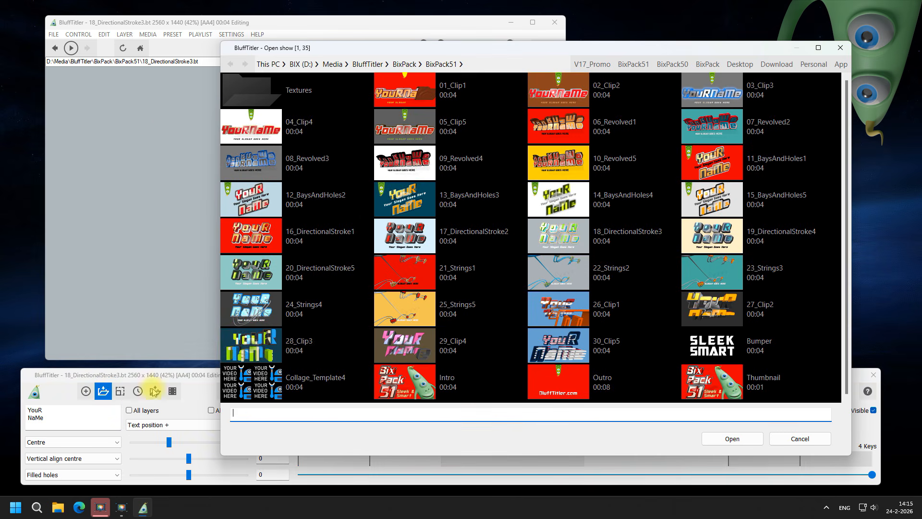
pyautogui.doubleClick(255, 356)
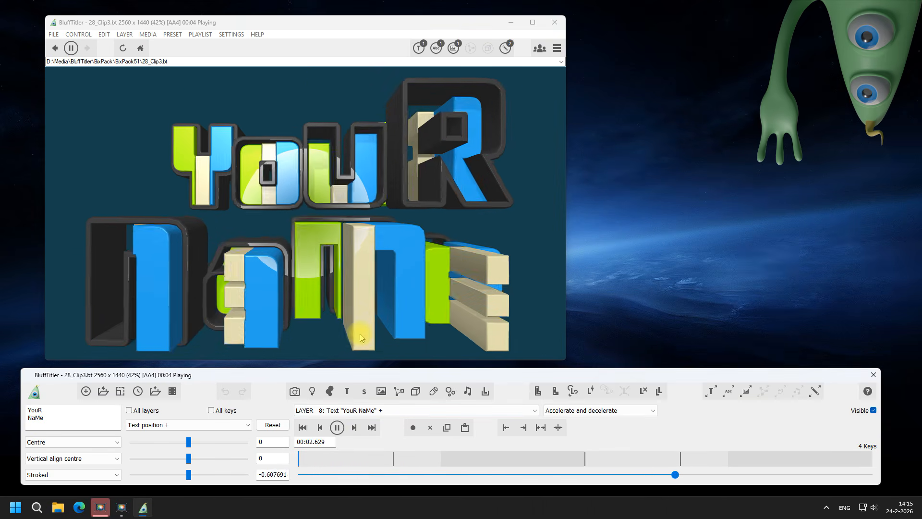
# Open the 25_SciFi5 show from the BixPack50 folder and play its animation
pyautogui.click(109, 391)
pyautogui.click(672, 64)
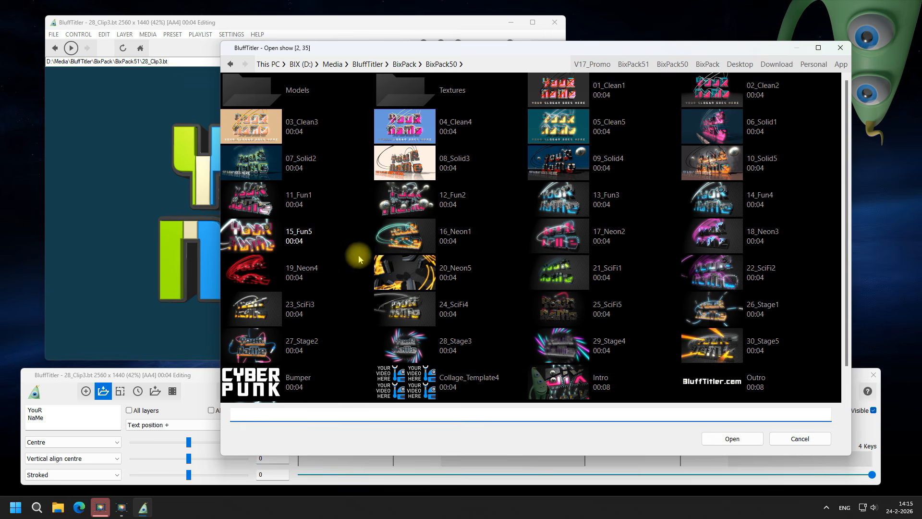
pyautogui.doubleClick(568, 311)
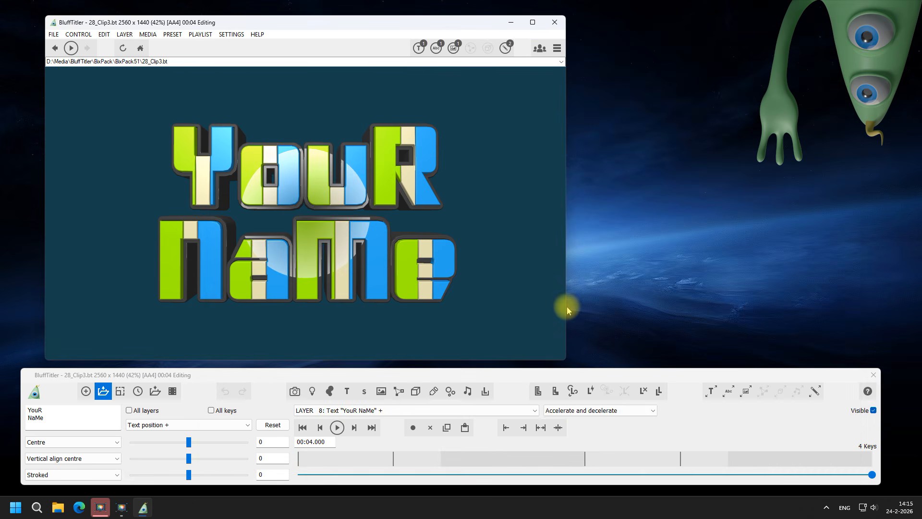
pyautogui.click(336, 427)
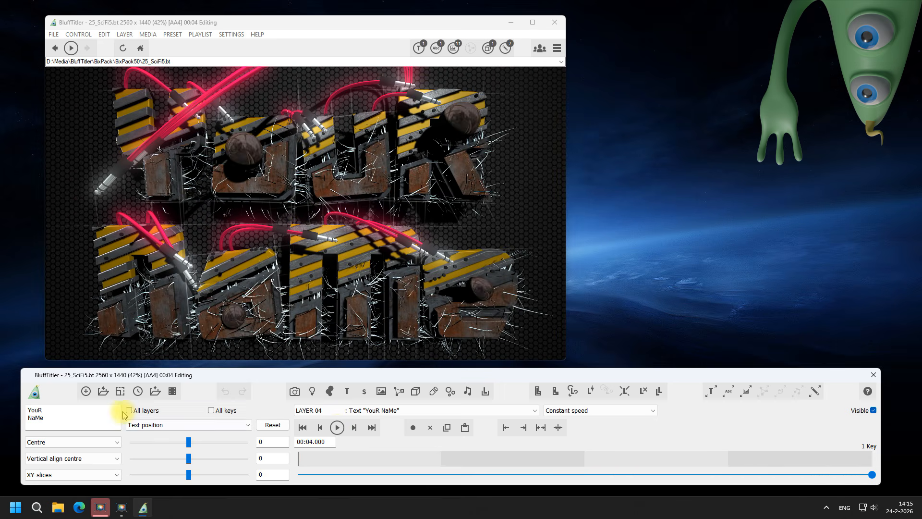
# Open the 10_Solid5 show from the BixPack50 folder and play its animation
pyautogui.click(105, 391)
pyautogui.doubleClick(703, 171)
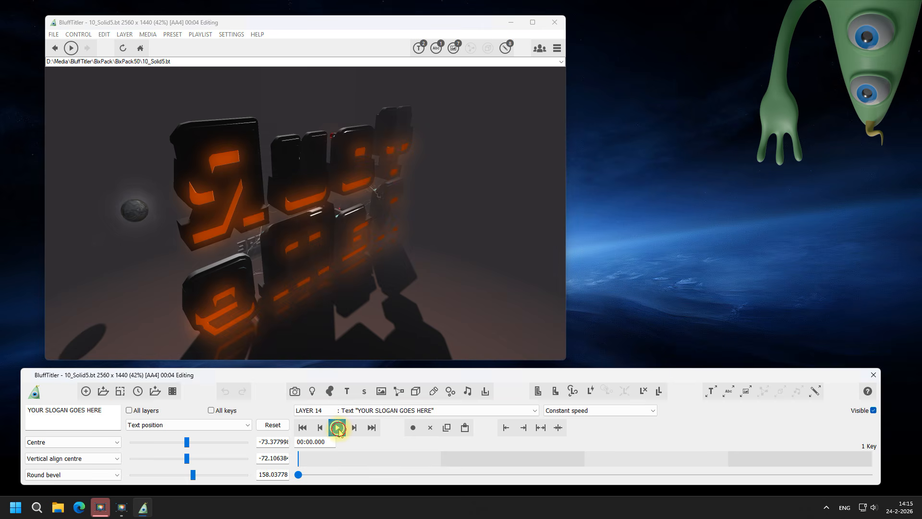
pyautogui.click(338, 427)
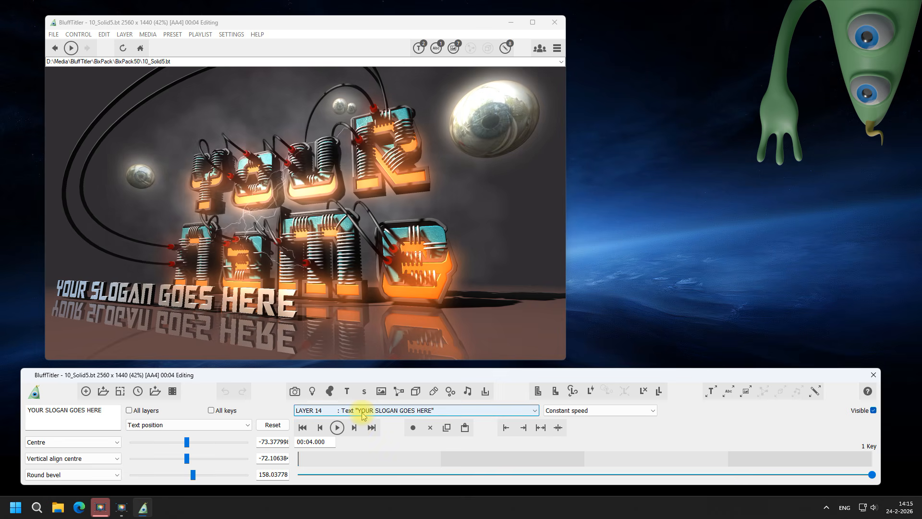
# Select the camera layer and move the camera to a position of about -52, 15, 176
pyautogui.click(363, 411)
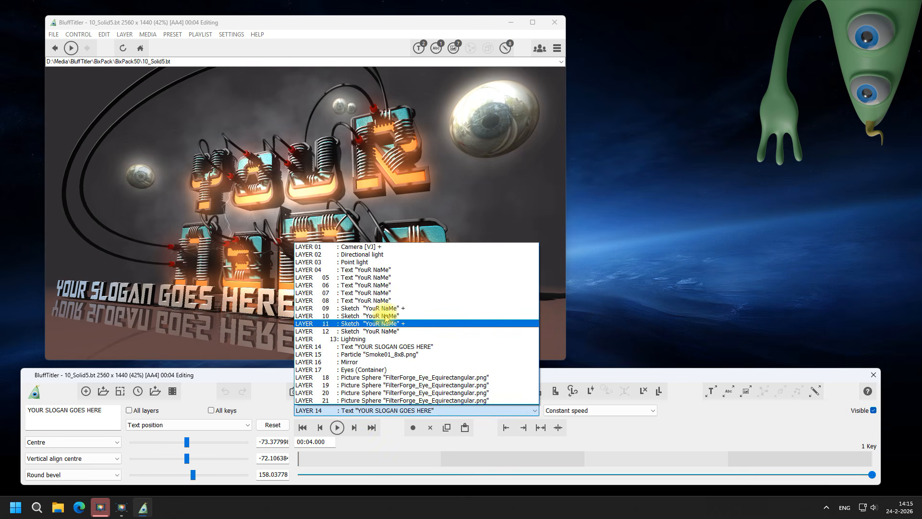
pyautogui.click(378, 246)
pyautogui.moveTo(331, 307); pyautogui.dragTo(379, 305, button='right')
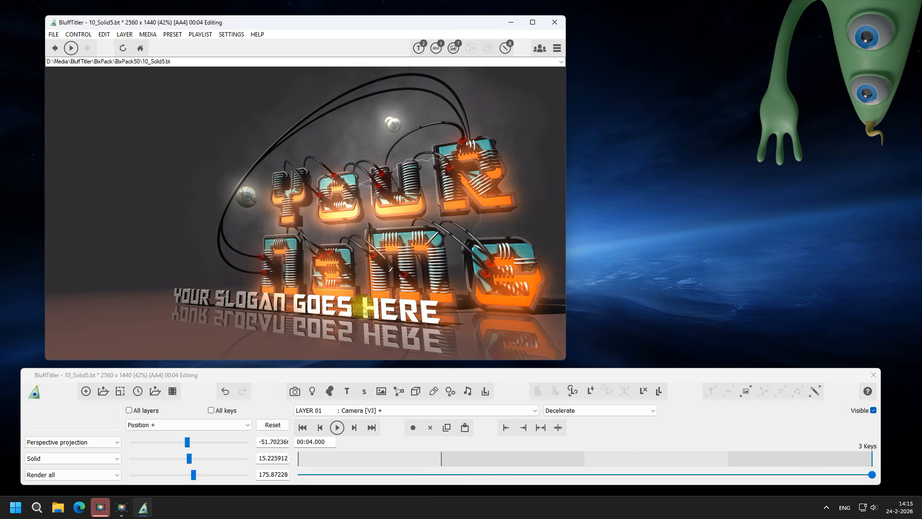
# Switch the camera layer to its rotation property and rotate the camera to about -366, -2, 0
pyautogui.click(239, 428)
pyautogui.click(213, 302)
pyautogui.moveTo(221, 299); pyautogui.dragTo(411, 247)
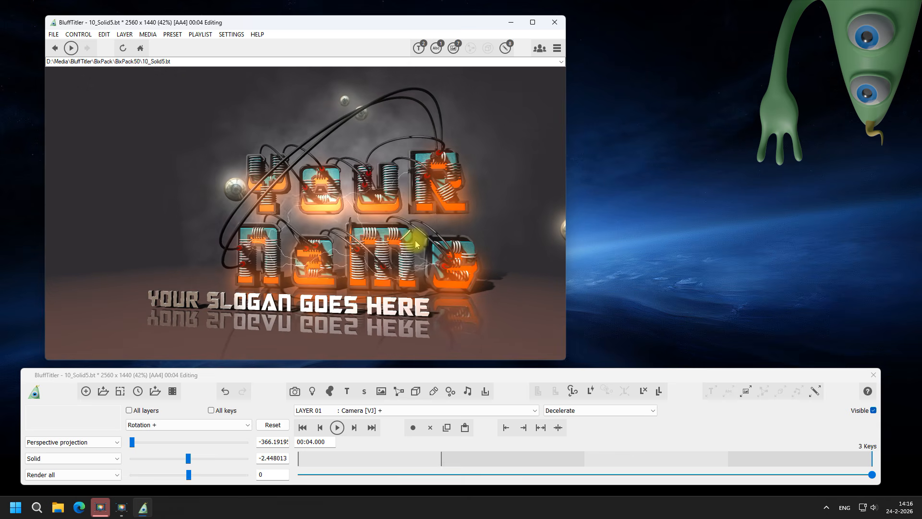
# Switch the camera back to its position property and move it closer to the title, to about -7, 10, 324
pyautogui.click(202, 429)
pyautogui.click(194, 291)
pyautogui.scroll(3, 320, 241)
pyautogui.moveTo(320, 239); pyautogui.dragTo(360, 222, button='right')
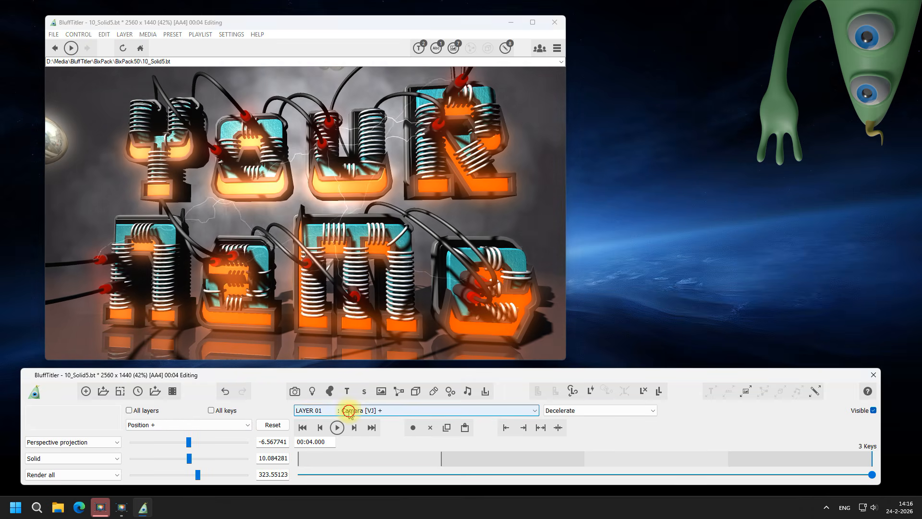
# Replace the text of LAYER 04 with "Bluff" and "Titler" on two lines
pyautogui.click(349, 411)
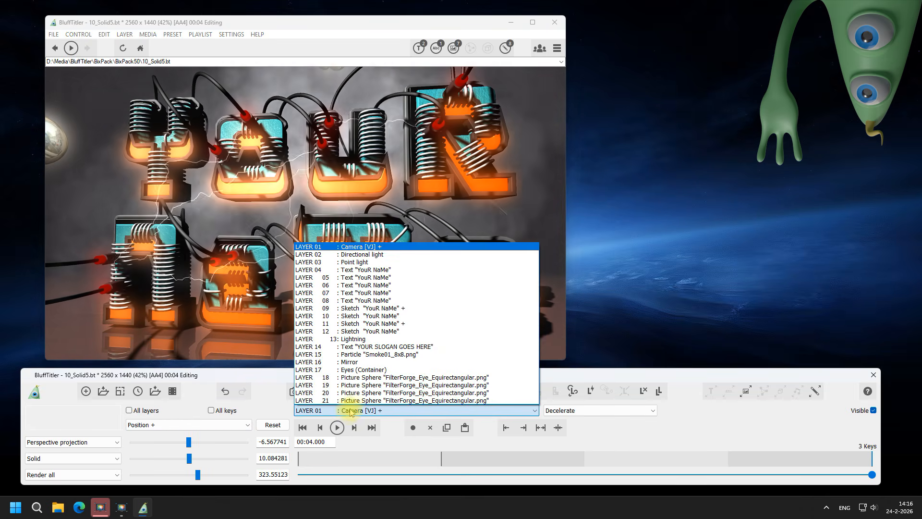
pyautogui.click(373, 272)
pyautogui.moveTo(64, 418); pyautogui.dragTo(14, 411)
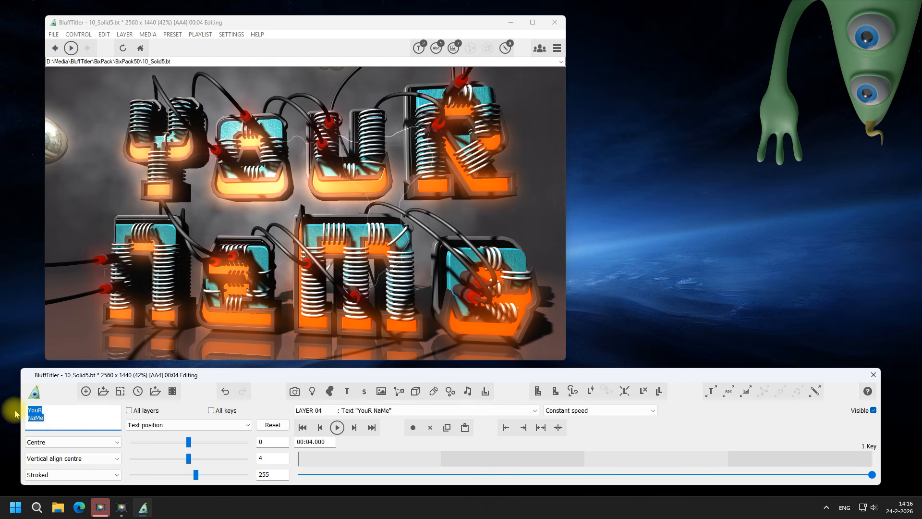
pyautogui.write('Bluff')
pyautogui.press('Return')
pyautogui.write('Titler')
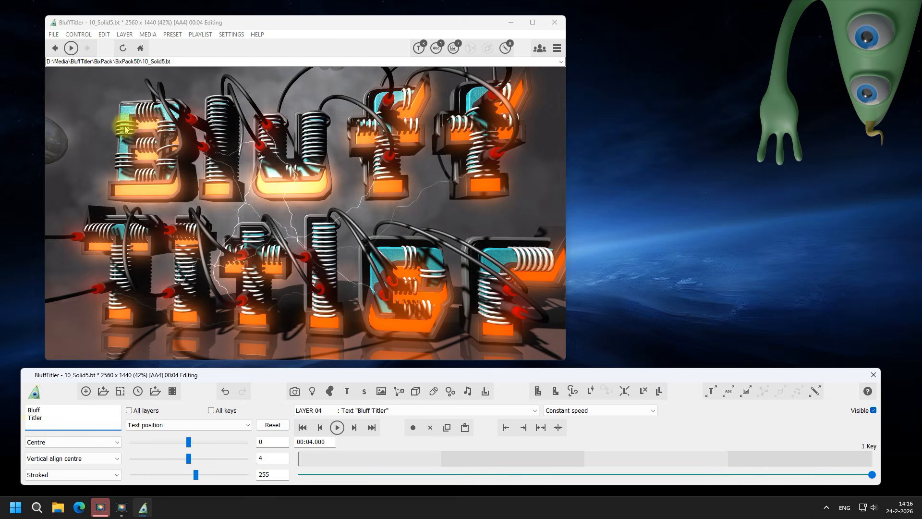
# Change the font of the "Bluff Titler" text layer to Montserrat Black
pyautogui.click(147, 34)
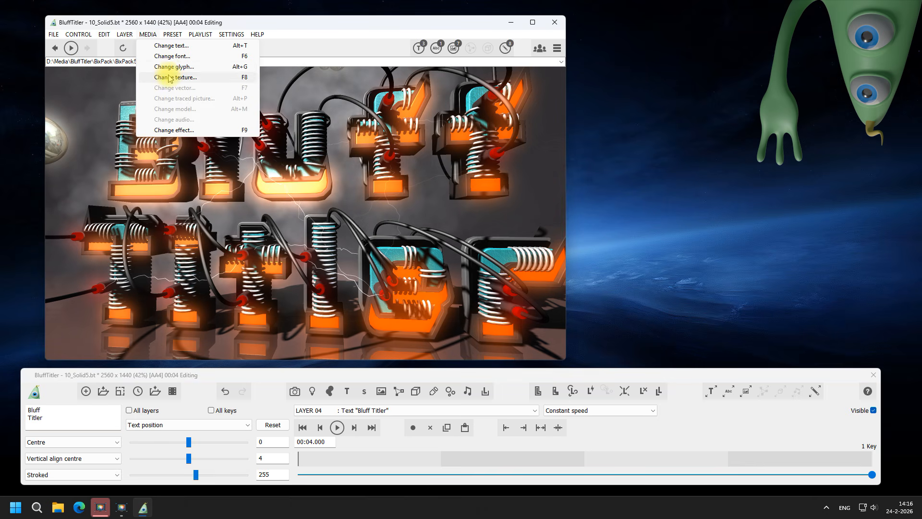
pyautogui.click(205, 56)
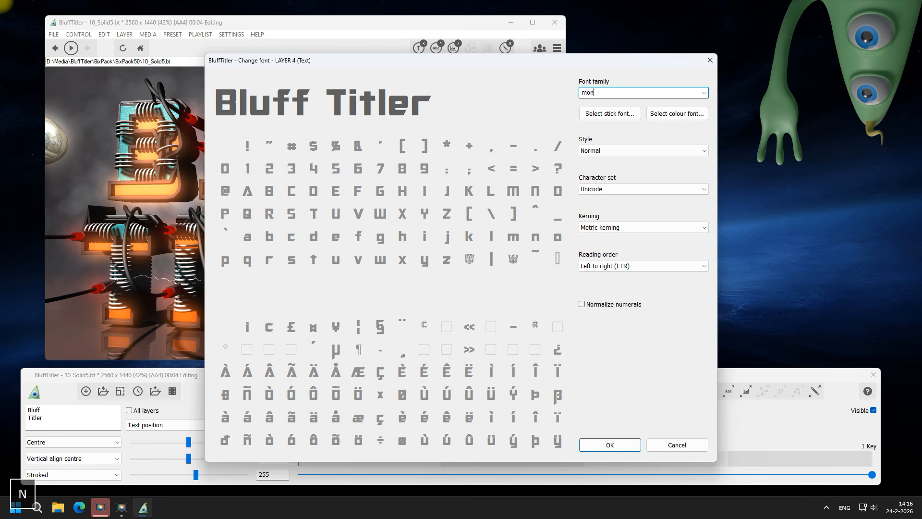
pyautogui.write('mon')
pyautogui.press('Down')
pyautogui.press('Down')
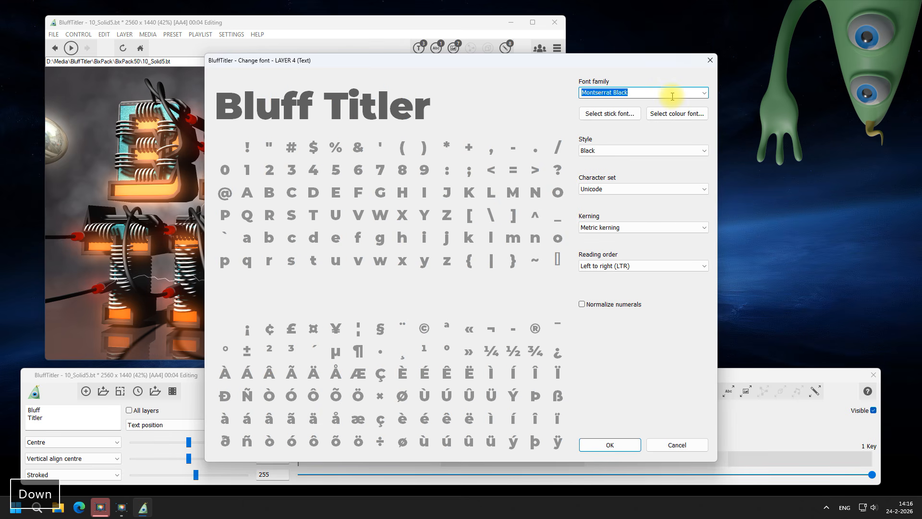
pyautogui.click(617, 449)
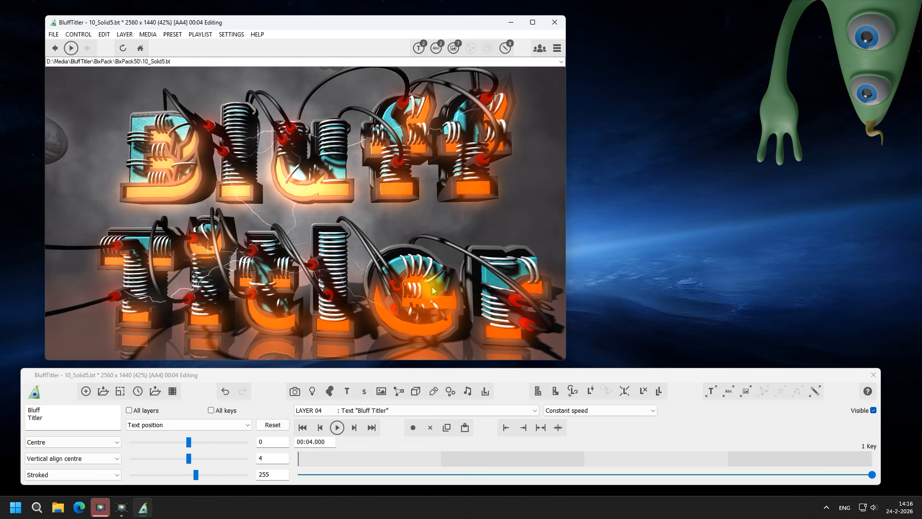
# Create a new show without saving the changes to 10_Solid5
pyautogui.click(114, 414)
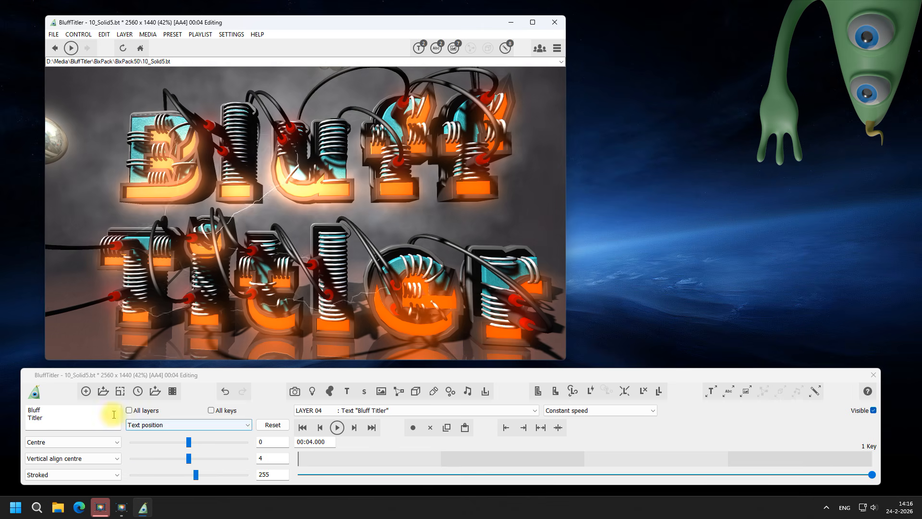
pyautogui.click(85, 392)
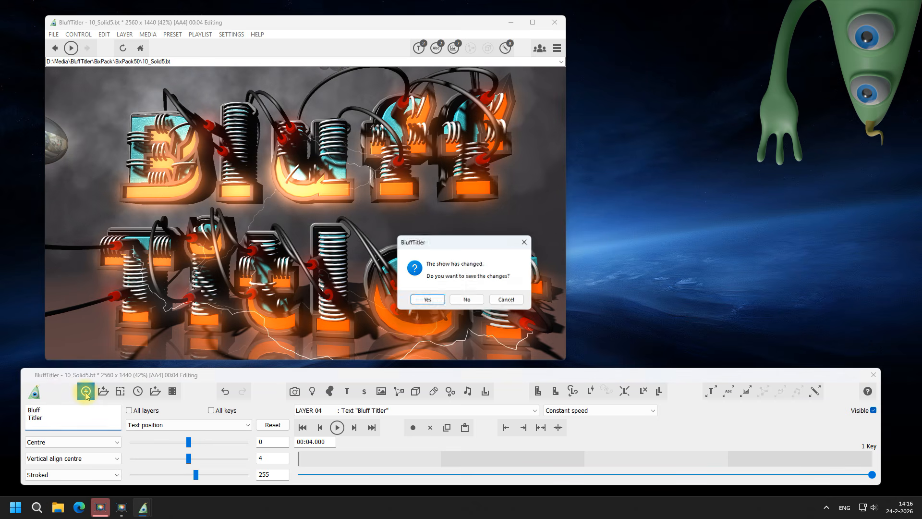
pyautogui.click(465, 301)
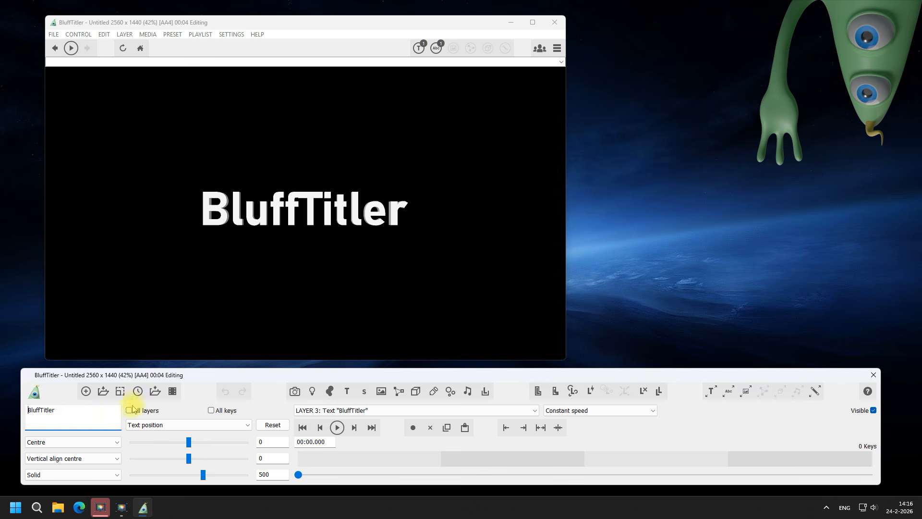
# Change the new show's text to "BT" and move it closer to the camera, to about 9, -13, 111
pyautogui.write('BT')
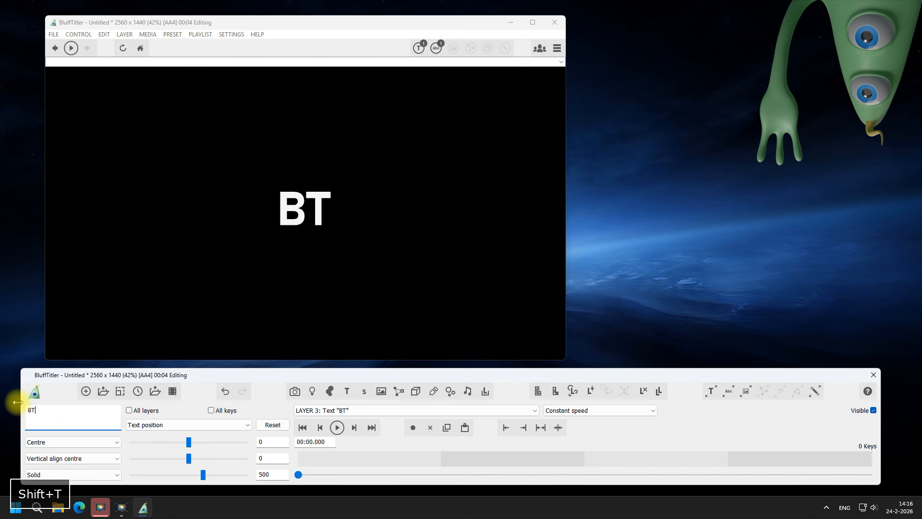
pyautogui.moveTo(326, 181); pyautogui.dragTo(340, 297, button='right')
pyautogui.moveTo(341, 297); pyautogui.dragTo(346, 307)
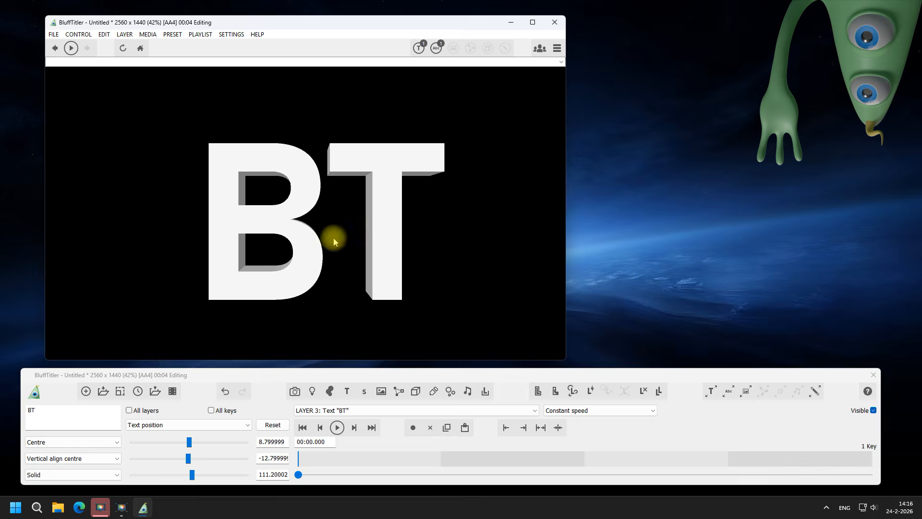
# Apply the PBR effect to the "BT" text layer
pyautogui.click(148, 34)
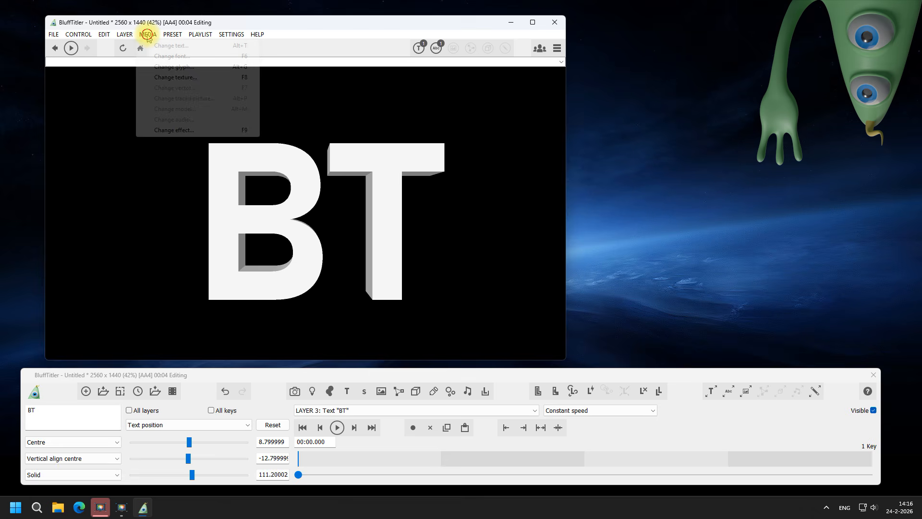
pyautogui.click(221, 82)
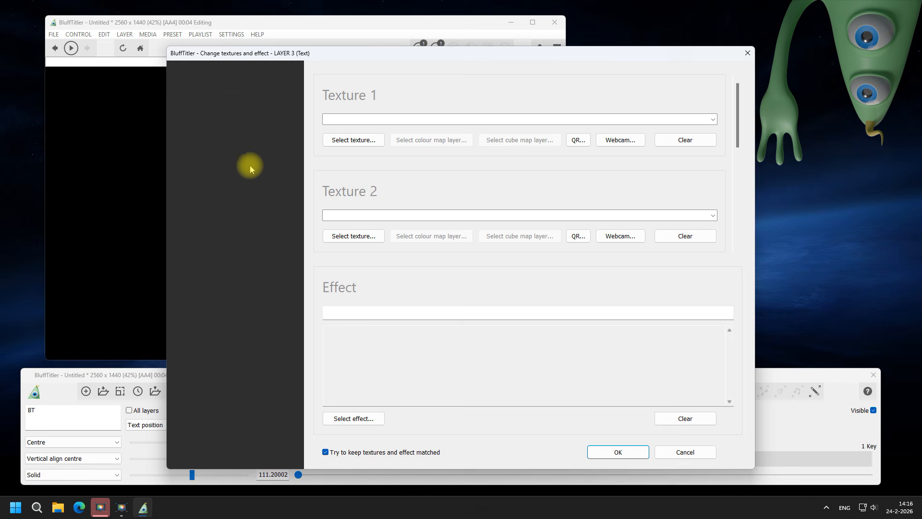
pyautogui.click(354, 418)
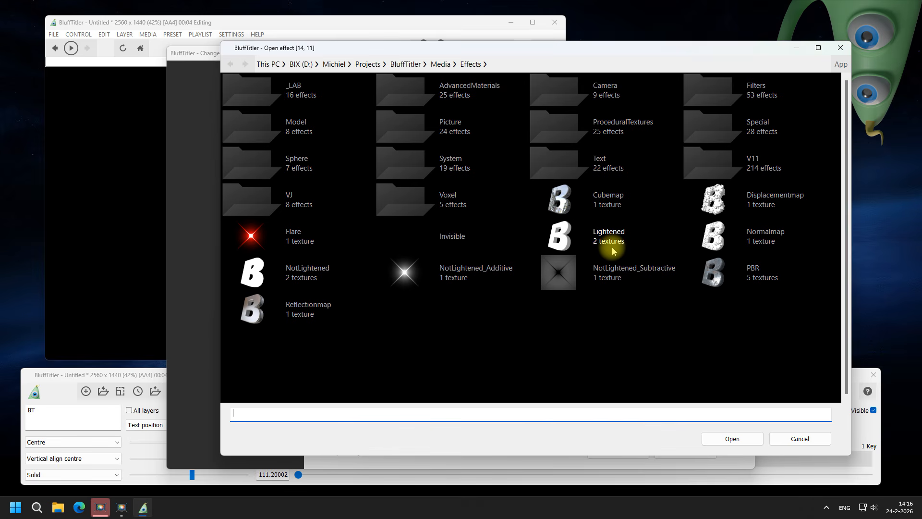
pyautogui.doubleClick(715, 269)
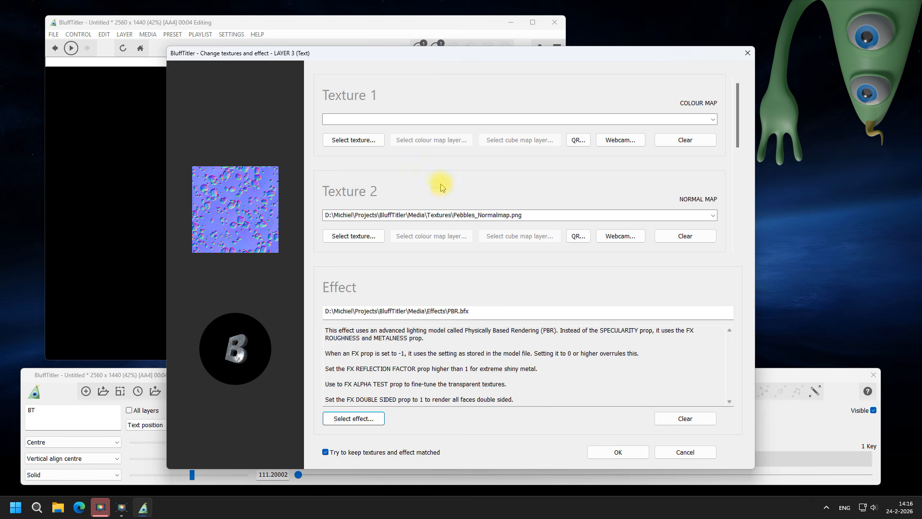
# Assign AmbientCG_Metal021_Colourmap.png as the text layer's colour map, review the other texture slots and accept the settings
pyautogui.click(364, 141)
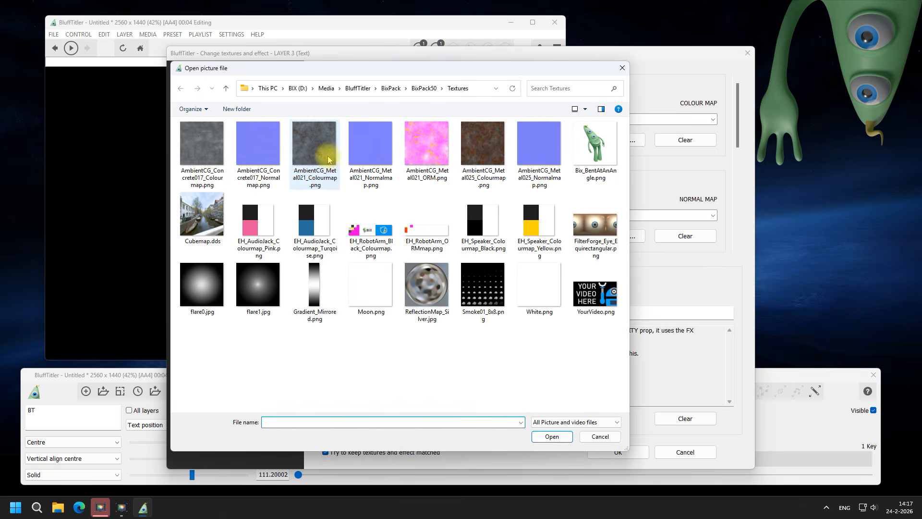
pyautogui.press('Escape')
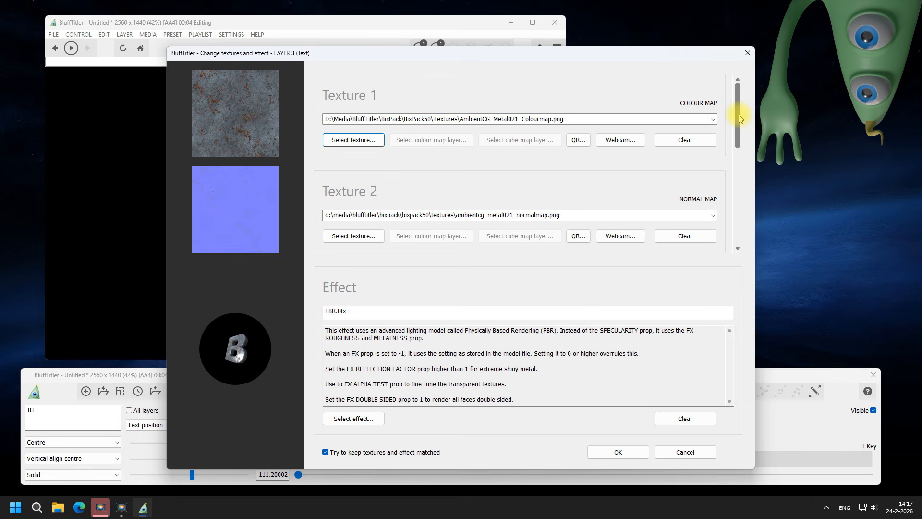
pyautogui.moveTo(738, 114); pyautogui.dragTo(733, 203)
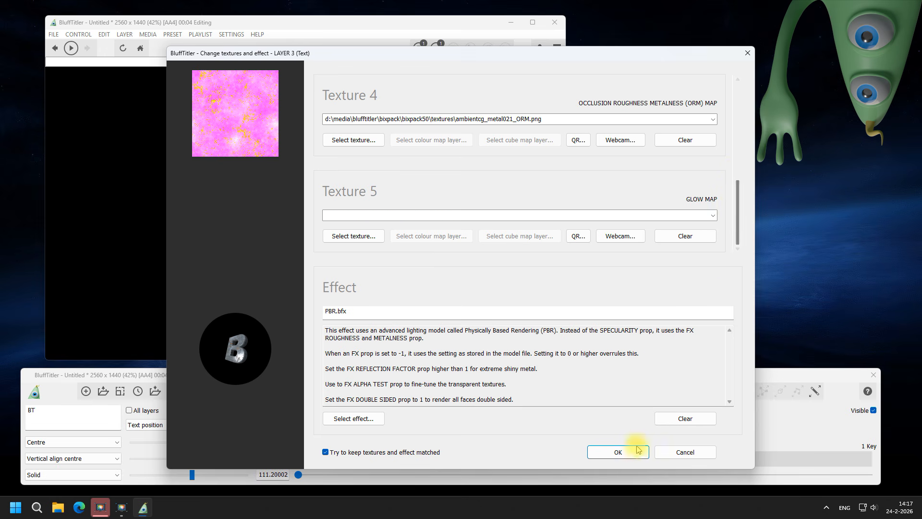
pyautogui.click(618, 452)
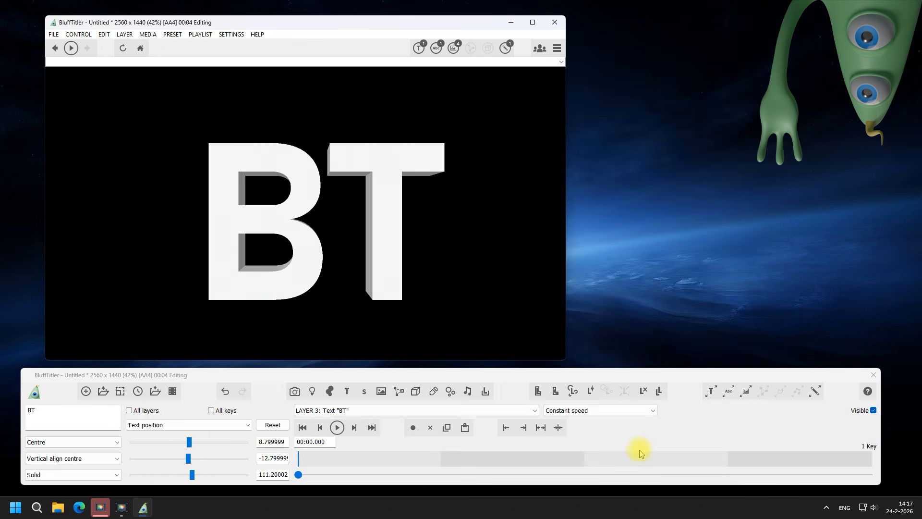
# Rotate the "BT" text to about -20, -4, 0 and set its style to Wireframe
pyautogui.click(205, 425)
pyautogui.click(195, 204)
pyautogui.moveTo(201, 200); pyautogui.dragTo(322, 226)
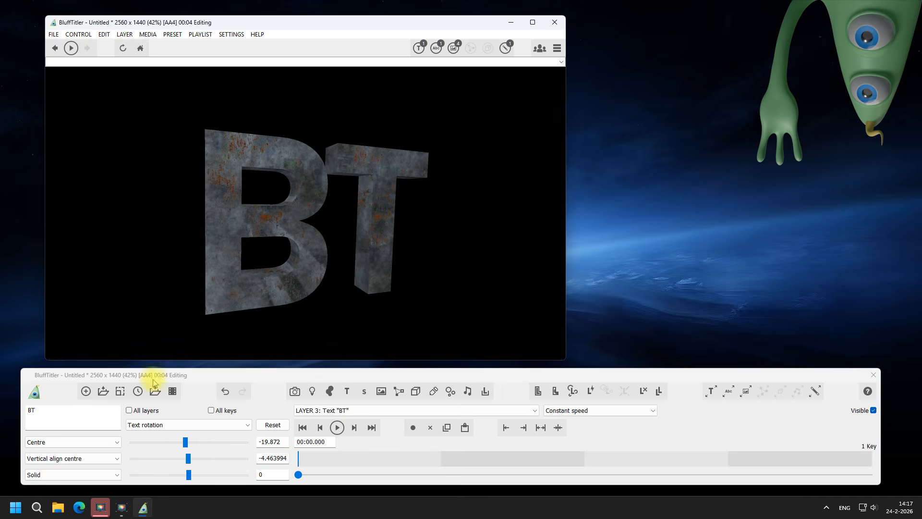
pyautogui.click(99, 476)
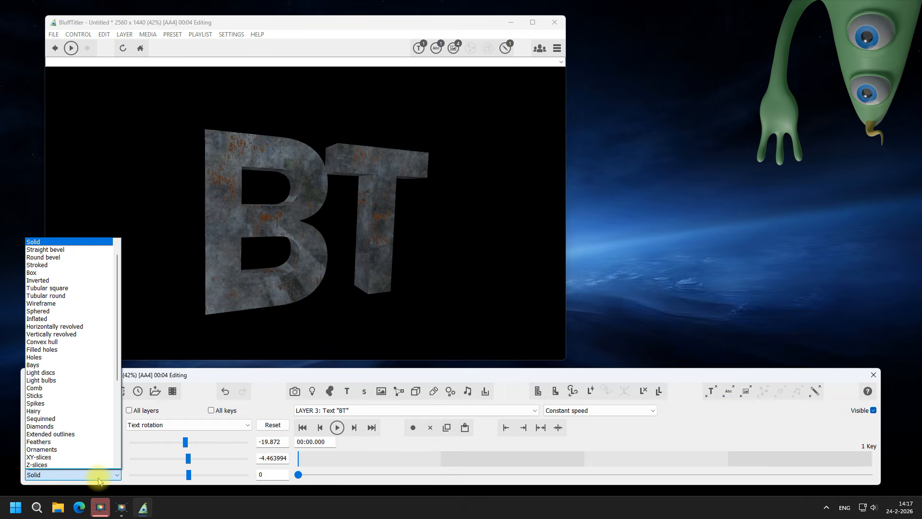
pyautogui.click(62, 304)
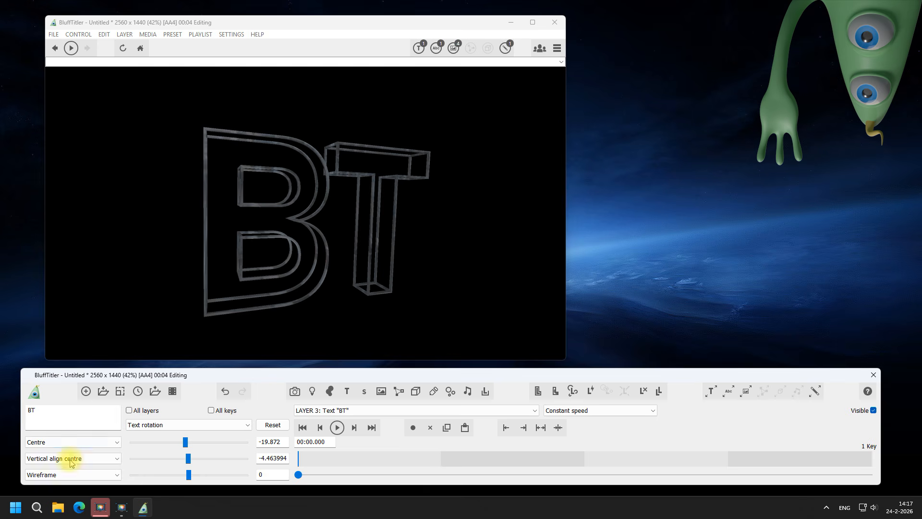
# Try the Spikes style on the "BT" text and settle on the Round bevel style
pyautogui.click(73, 474)
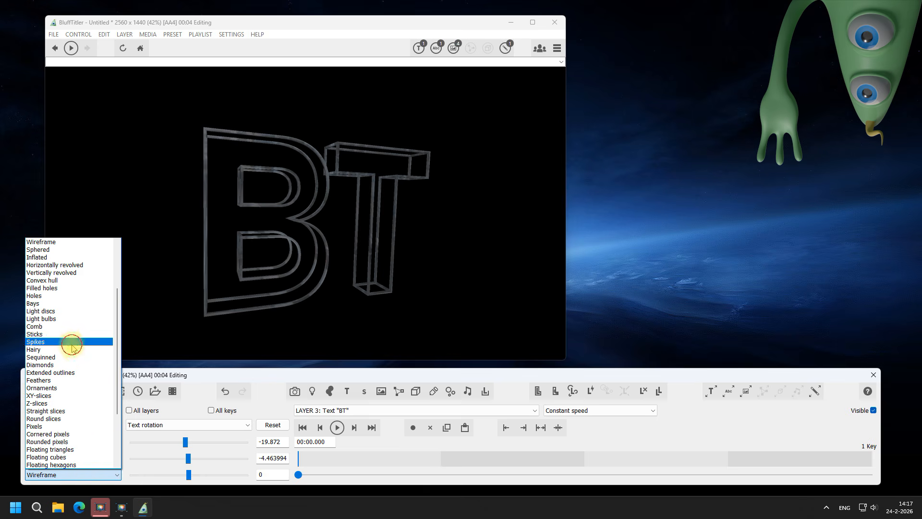
pyautogui.click(72, 343)
pyautogui.click(90, 476)
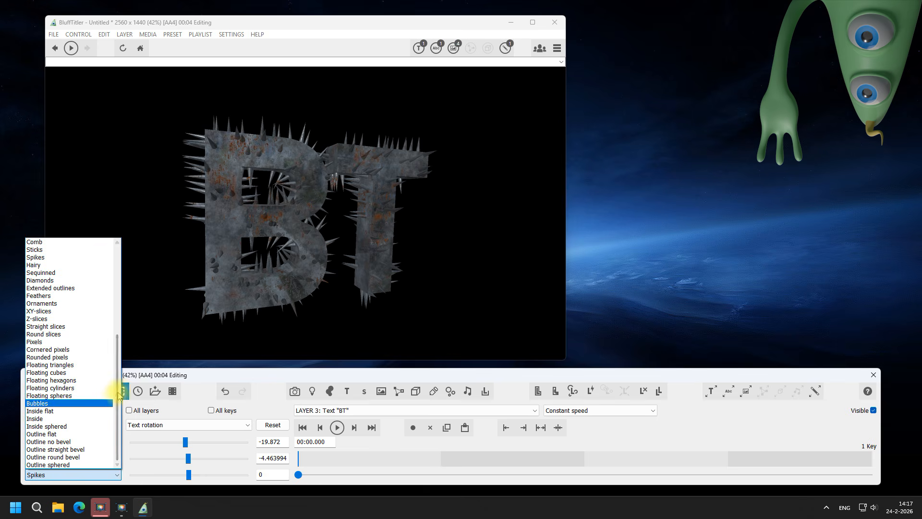
pyautogui.moveTo(118, 387); pyautogui.dragTo(125, 279)
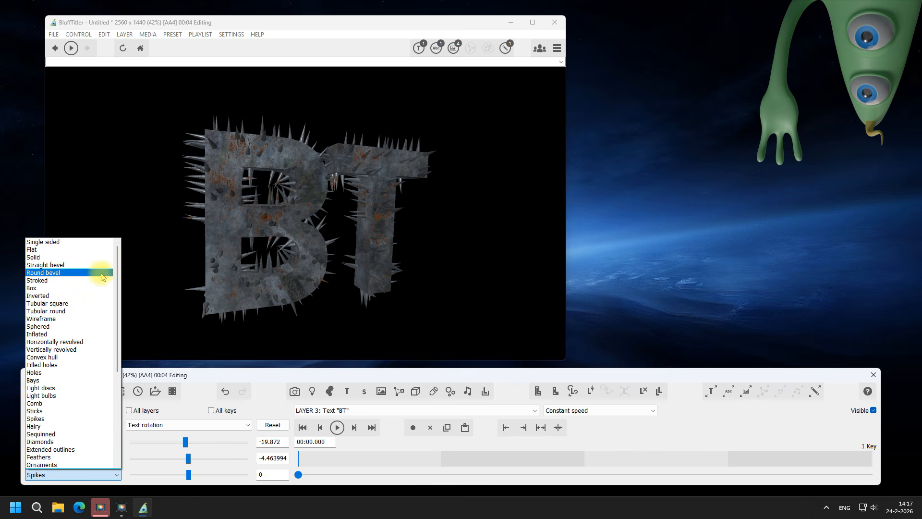
pyautogui.click(101, 273)
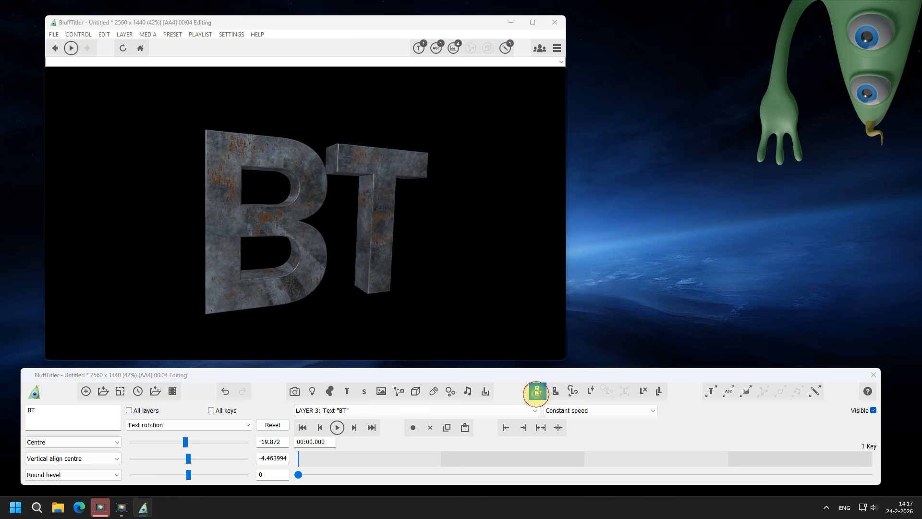
# Attach the Clipped preset to the "BT" text and make the attached layer 4 active
pyautogui.click(537, 392)
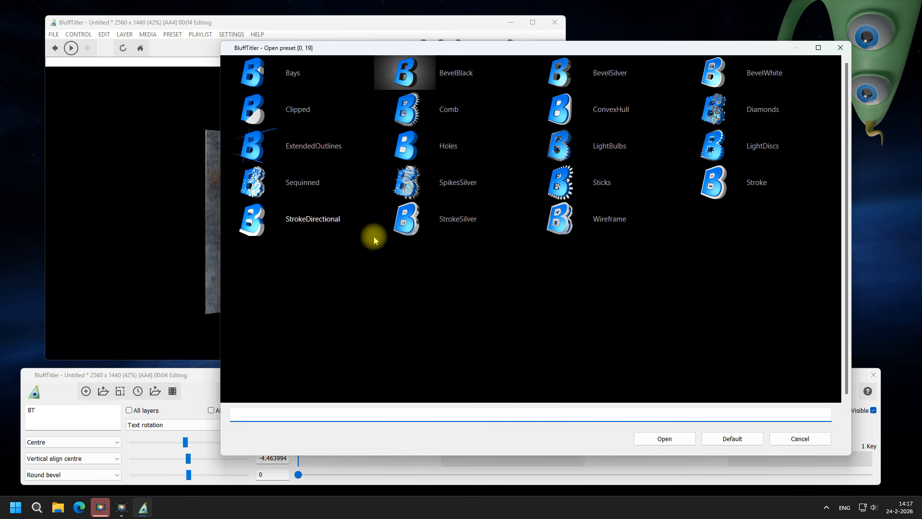
pyautogui.doubleClick(259, 114)
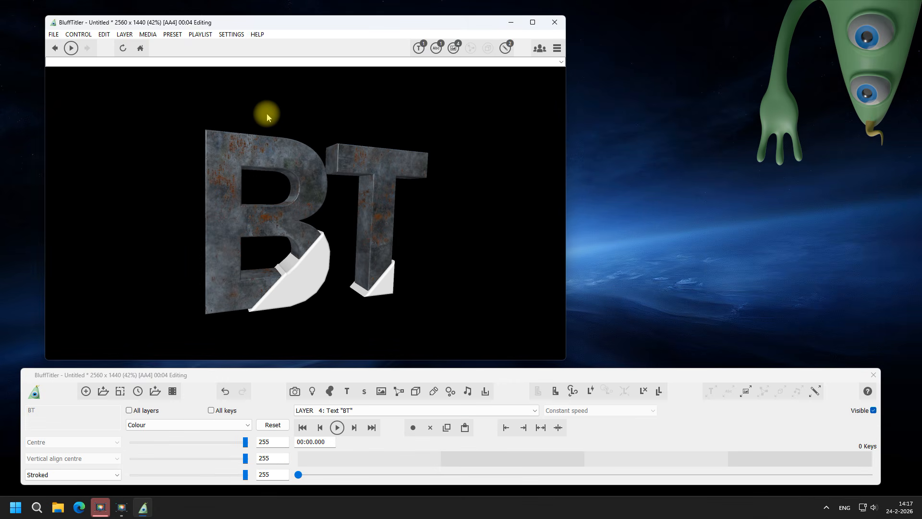
pyautogui.click(364, 411)
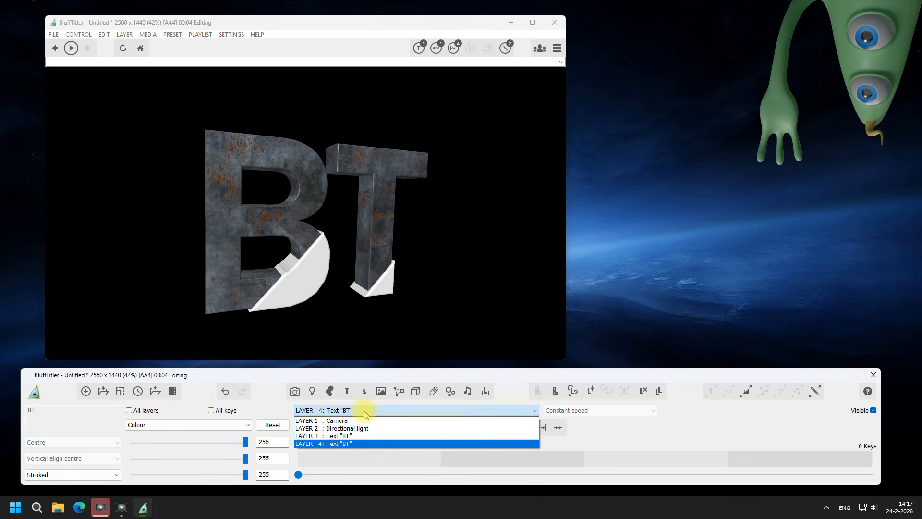
pyautogui.click(370, 444)
# Set the clipped layer's clip position to 19.5 and its clip rotation to about 31
pyautogui.click(188, 425)
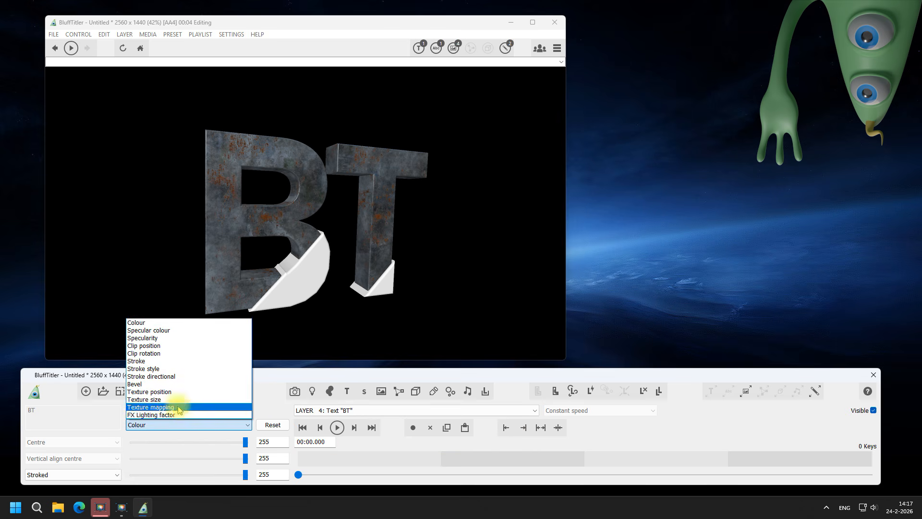
pyautogui.click(167, 346)
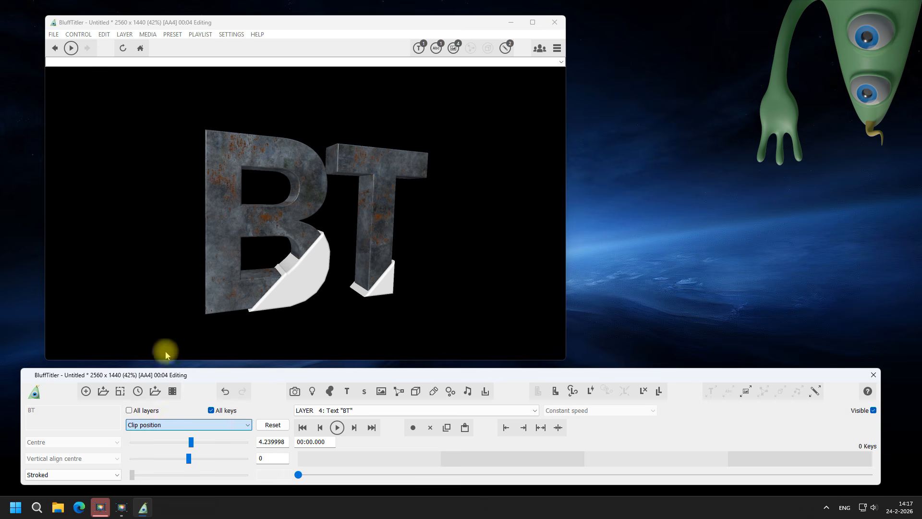
pyautogui.moveTo(190, 444)
pyautogui.mouseDown()
pyautogui.moveTo(208, 440)
pyautogui.moveTo(200, 441)
pyautogui.mouseUp()
pyautogui.click(188, 425)
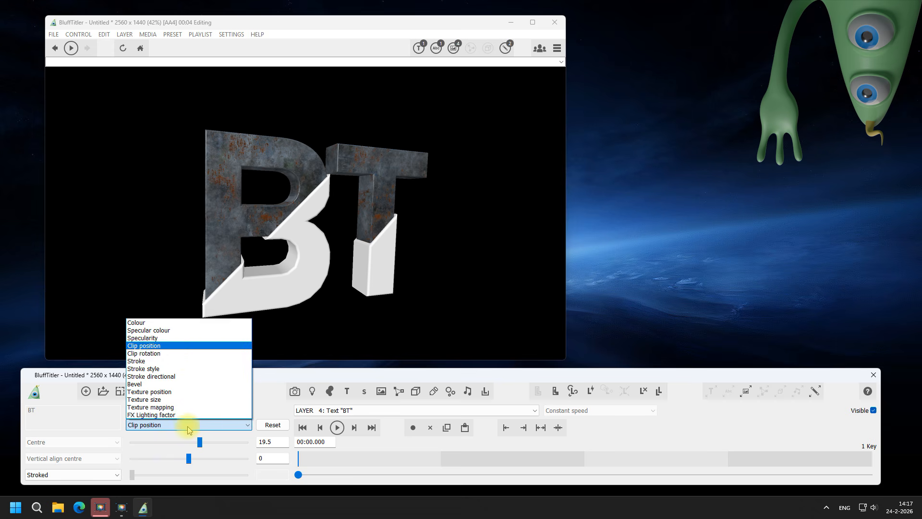
pyautogui.click(186, 353)
pyautogui.moveTo(148, 440)
pyautogui.mouseDown()
pyautogui.moveTo(240, 442)
pyautogui.moveTo(145, 432)
pyautogui.mouseUp()
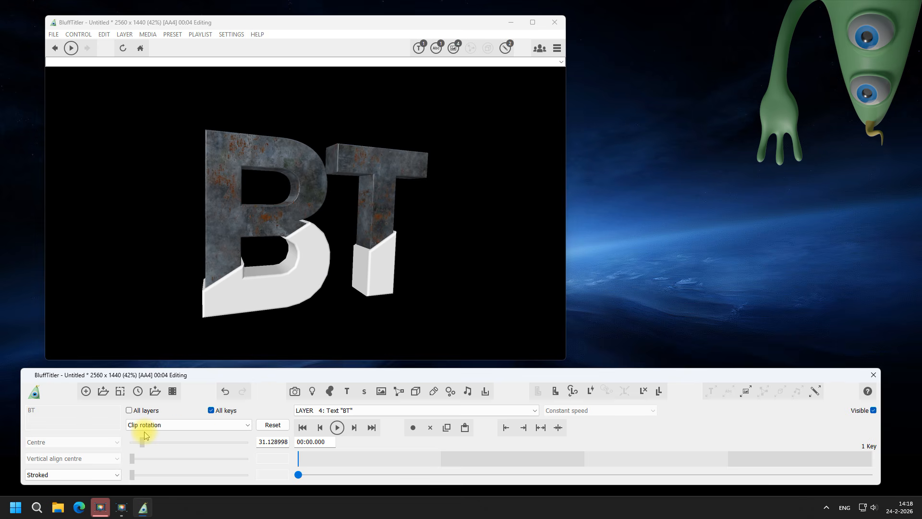
# Colour the clipped layer orange with RGB values of about 255, 167, 19
pyautogui.click(180, 426)
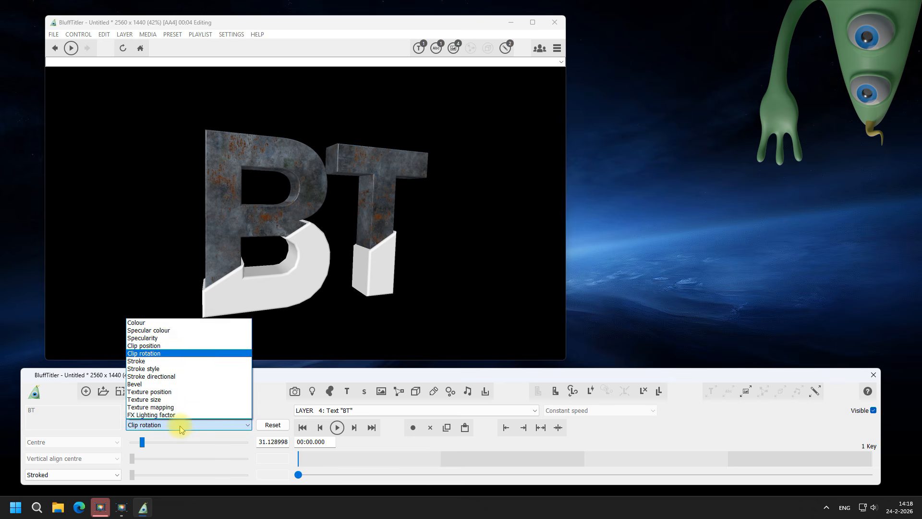
pyautogui.click(166, 324)
pyautogui.moveTo(245, 474); pyautogui.dragTo(171, 476)
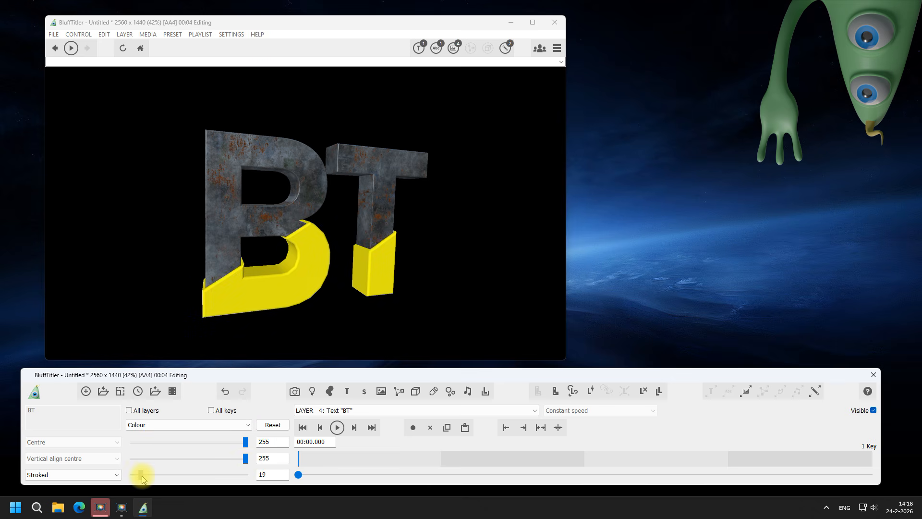
pyautogui.moveTo(240, 462); pyautogui.dragTo(208, 461)
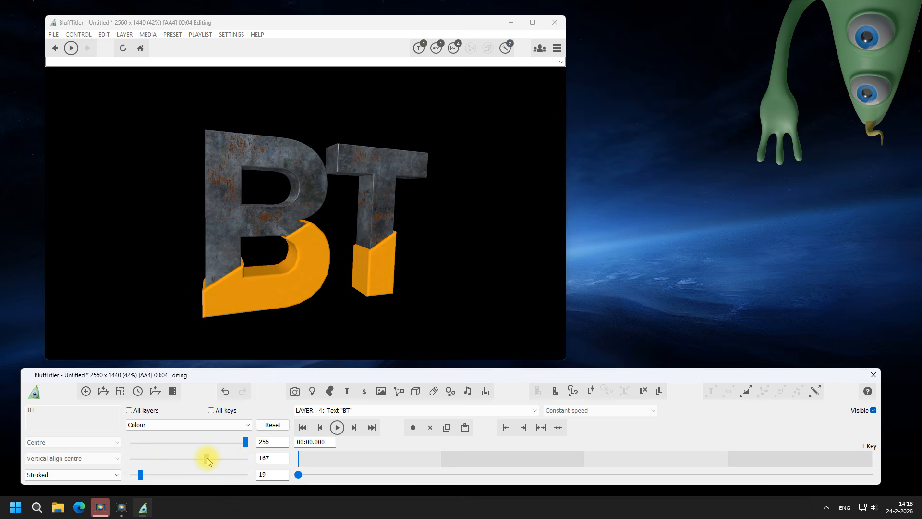
# Set the clipped layer's stroke thickness to about 2.2 and its stroke depth to about 1.6
pyautogui.click(189, 425)
pyautogui.click(168, 360)
pyautogui.moveTo(143, 442)
pyautogui.mouseDown()
pyautogui.moveTo(262, 445)
pyautogui.moveTo(150, 445)
pyautogui.moveTo(180, 457)
pyautogui.moveTo(150, 454)
pyautogui.mouseUp()
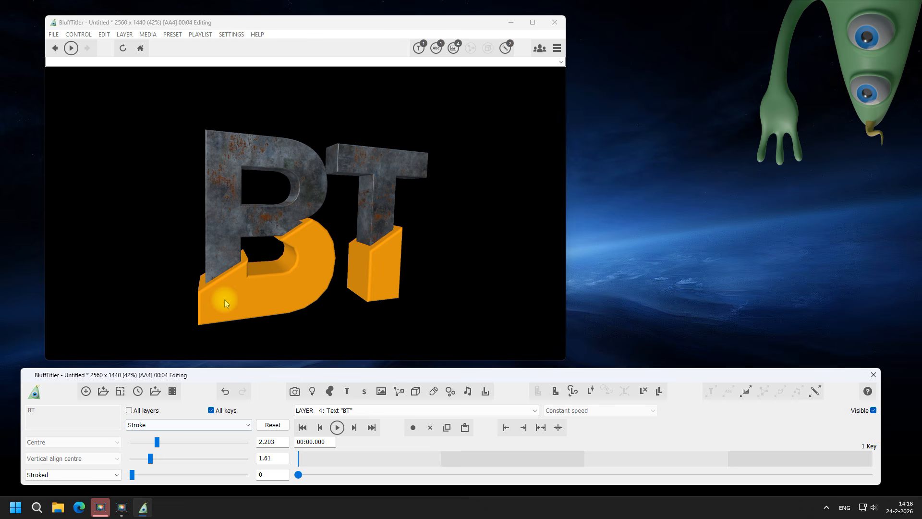
# Open the user guide for the Stroke property and turn the clipped stroke into an outline with a third value of -2
pyautogui.click(258, 34)
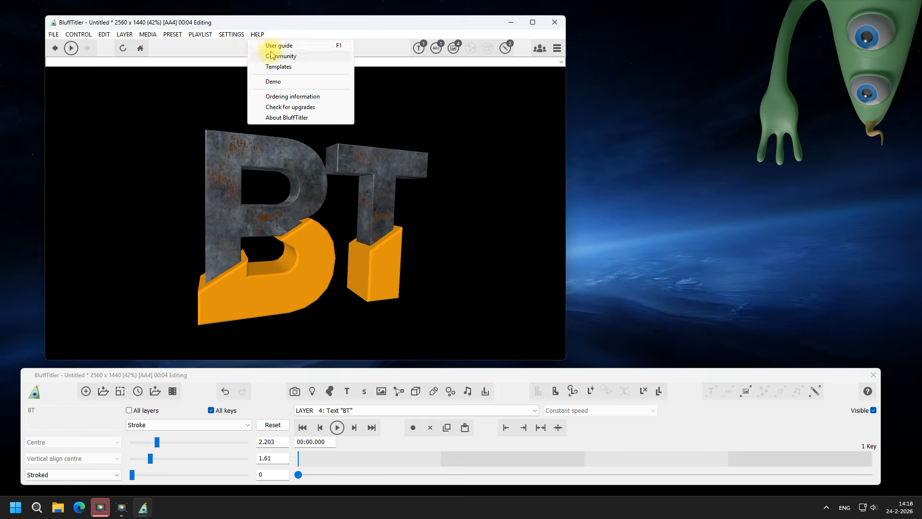
pyautogui.click(266, 44)
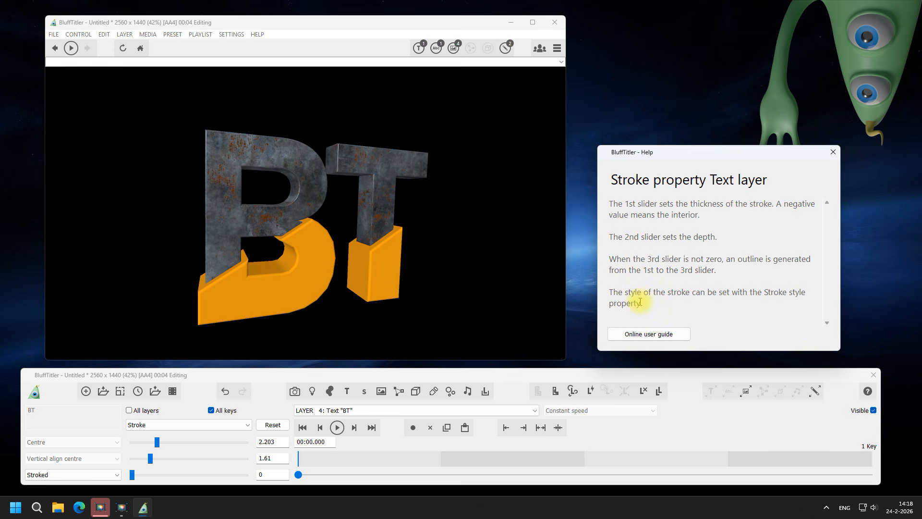
pyautogui.moveTo(133, 475); pyautogui.dragTo(137, 477)
pyautogui.doubleClick(280, 475)
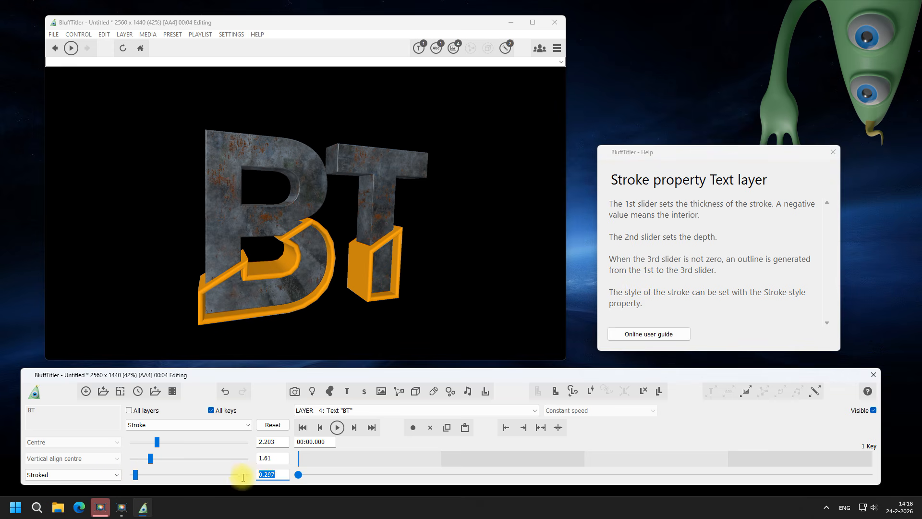
pyautogui.write('-2')
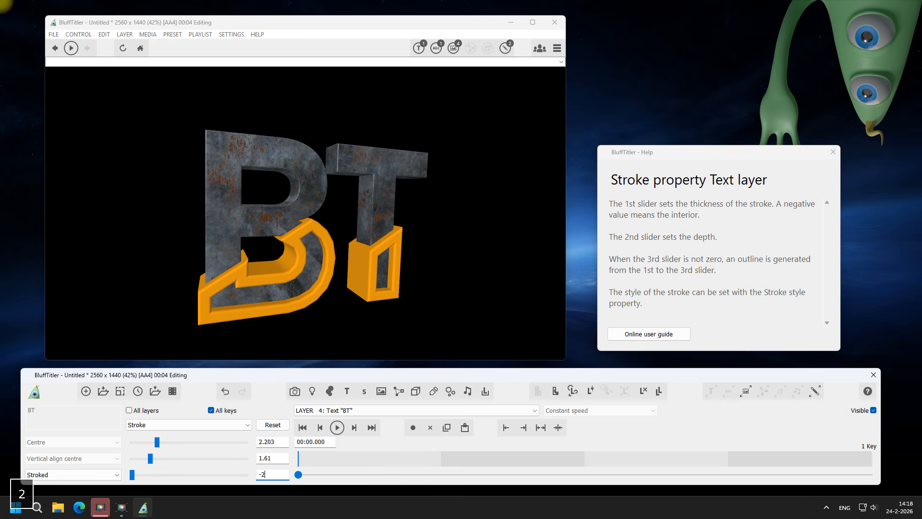
# Try different bevel depths on the clipped layer and return the depth to 1
pyautogui.click(212, 425)
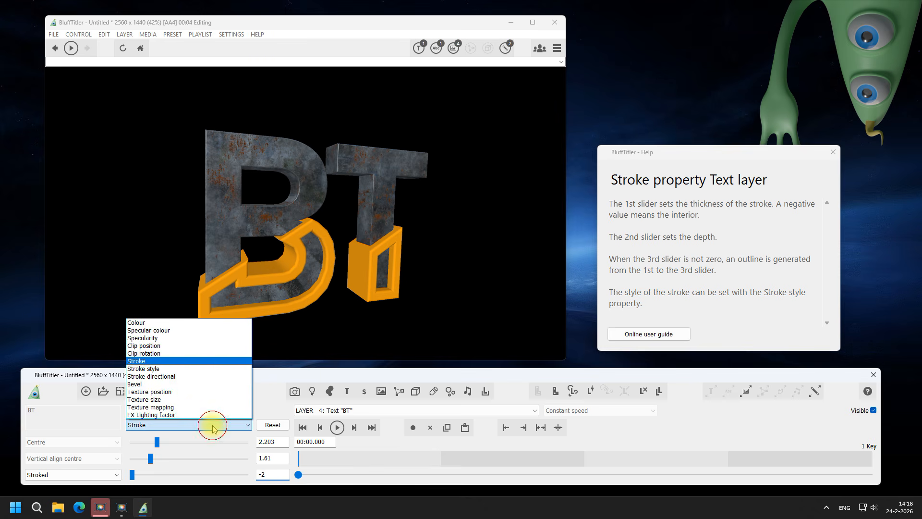
pyautogui.click(201, 384)
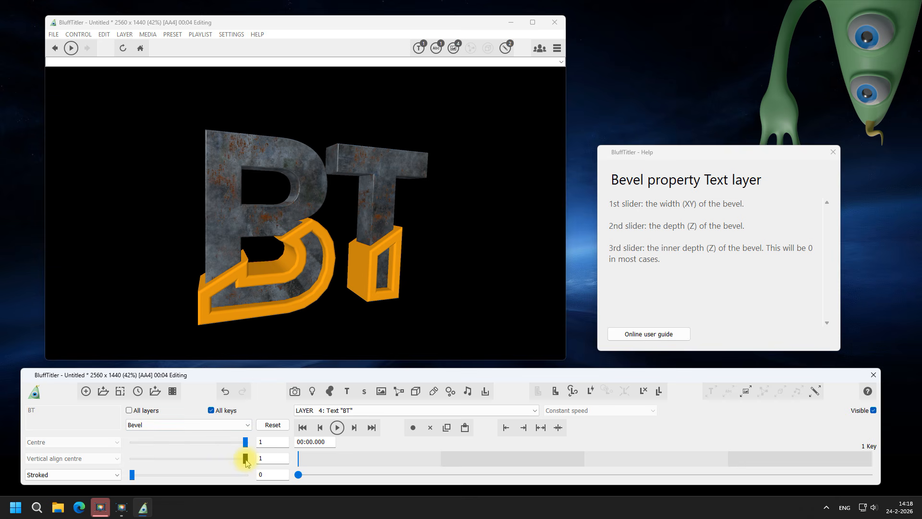
pyautogui.moveTo(246, 460); pyautogui.dragTo(109, 463)
pyautogui.moveTo(194, 451); pyautogui.dragTo(297, 458)
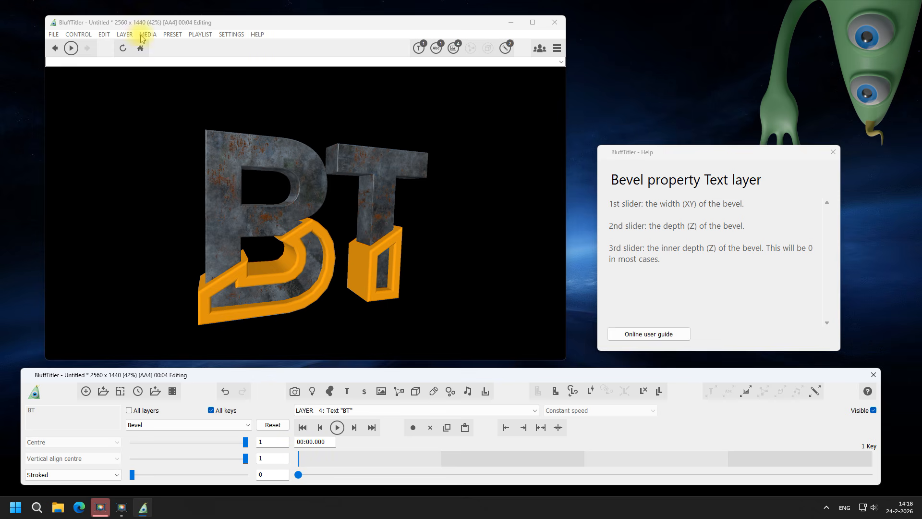
# Enable Glow in the clipped layer's properties and accept
pyautogui.click(117, 36)
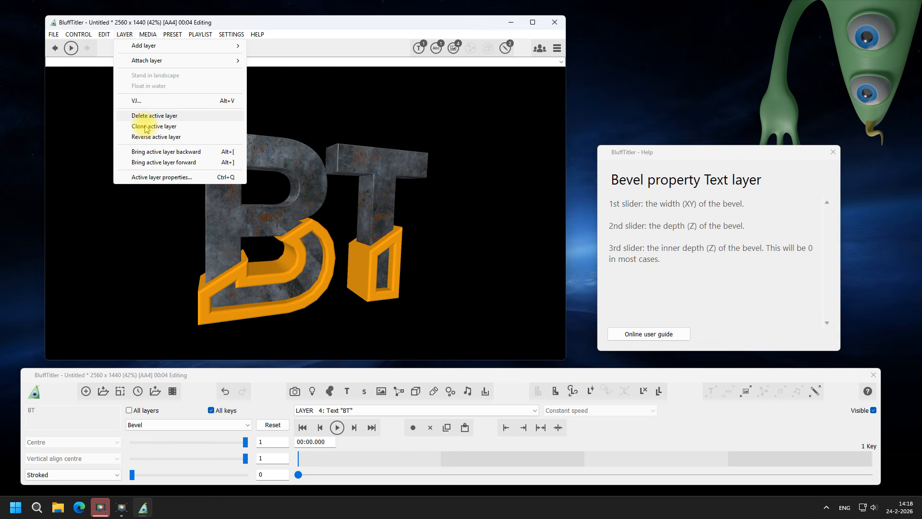
pyautogui.click(155, 177)
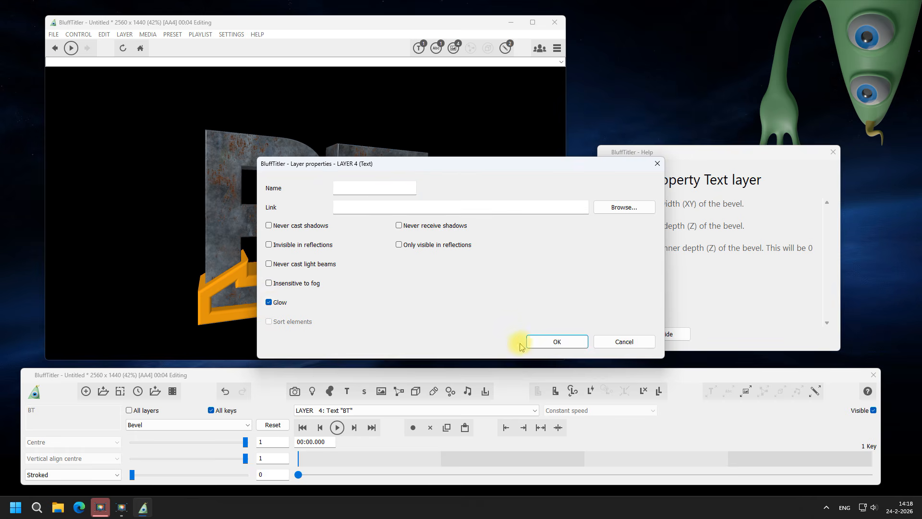
pyautogui.click(532, 342)
# Darken the glowing layer's colour to about 215, 138, 19
pyautogui.click(205, 421)
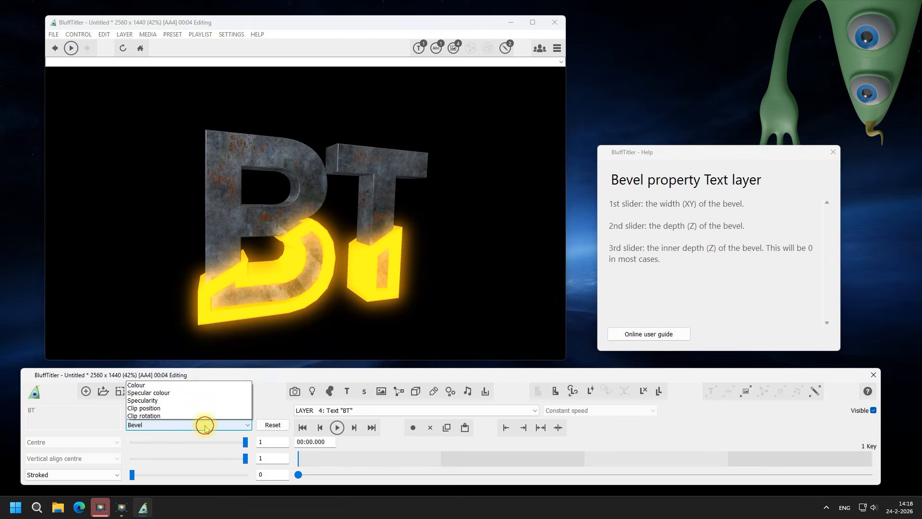
pyautogui.click(186, 319)
pyautogui.moveTo(206, 459)
pyautogui.mouseDown()
pyautogui.moveTo(183, 457)
pyautogui.moveTo(194, 462)
pyautogui.mouseUp()
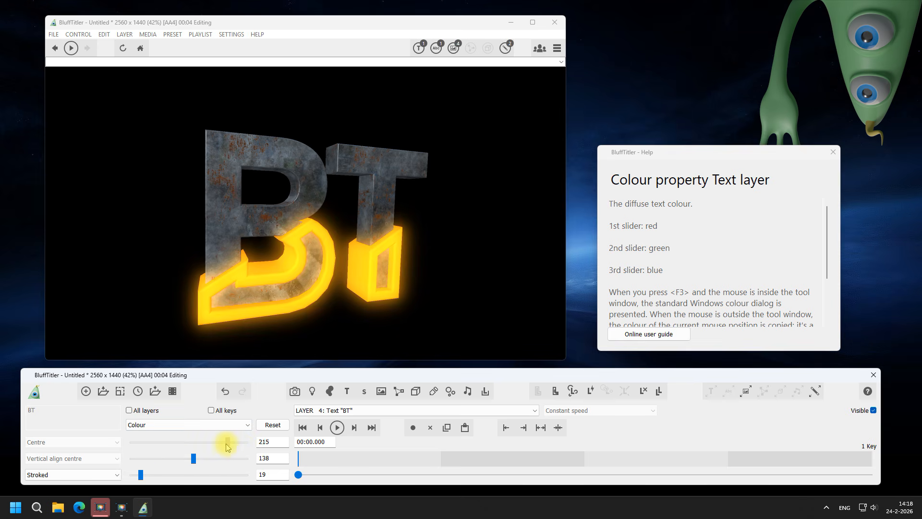
# Make the main "BT" text layer active and rotate it to about -370, 10, 0
pyautogui.click(350, 410)
pyautogui.click(351, 435)
pyautogui.moveTo(381, 301); pyautogui.dragTo(338, 259)
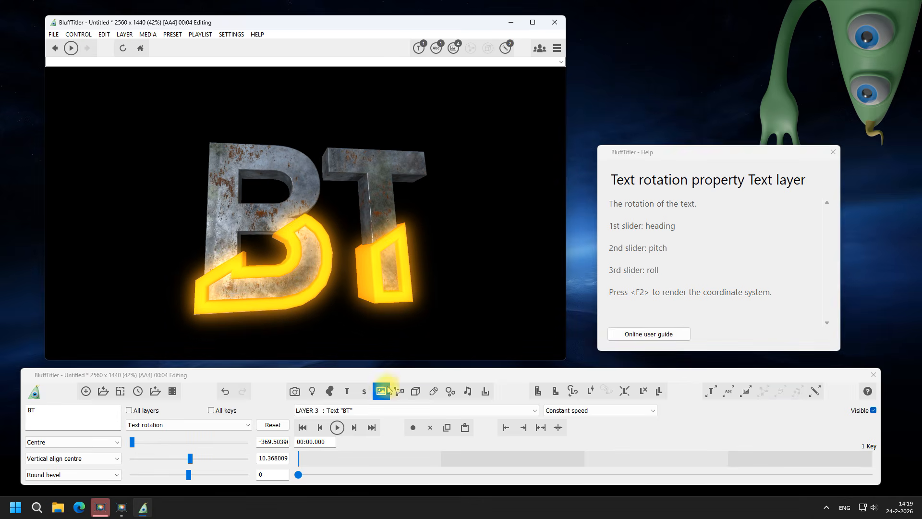
# Replace the attached clipped layer on the "BT" text with the StrokeDirectional preset
pyautogui.click(391, 410)
pyautogui.click(390, 409)
pyautogui.click(624, 392)
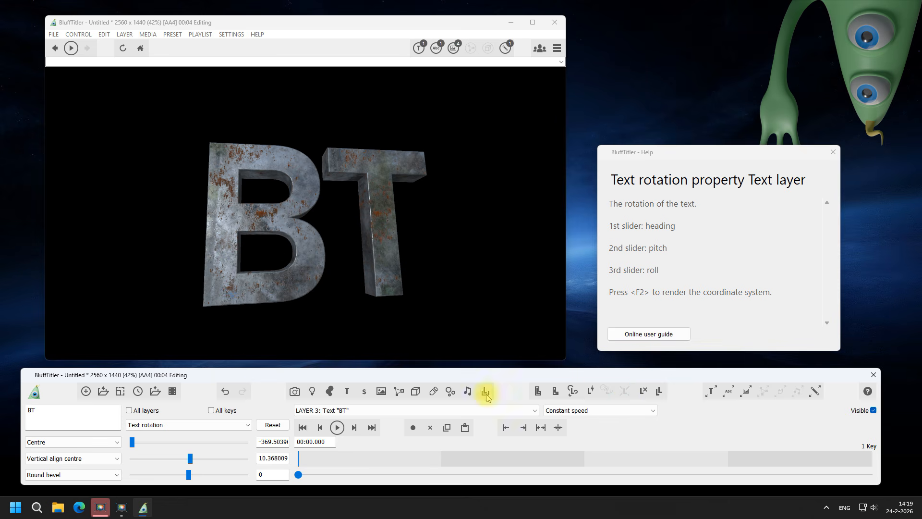
pyautogui.click(538, 391)
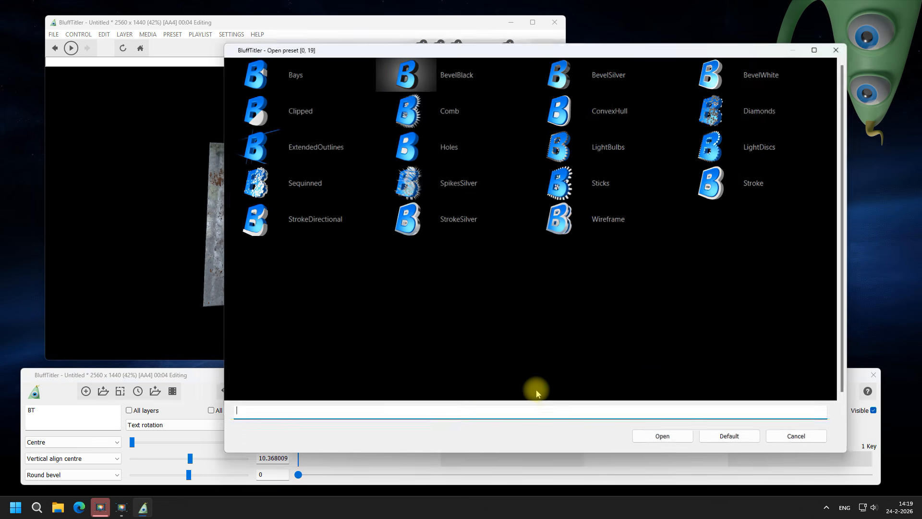
pyautogui.click(321, 222)
pyautogui.doubleClick(322, 222)
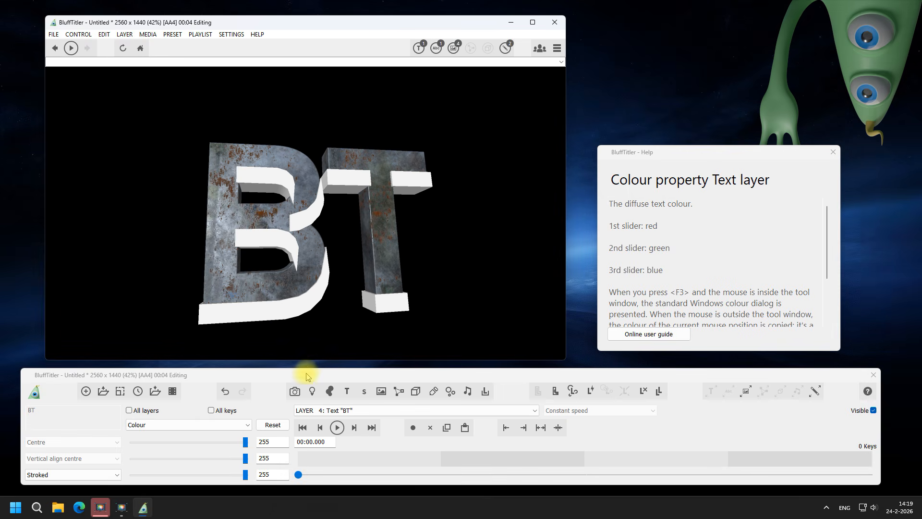
# Set the attached layer's directional stroke to a direction of about 134 degrees and an outline size of about 3.06
pyautogui.click(210, 427)
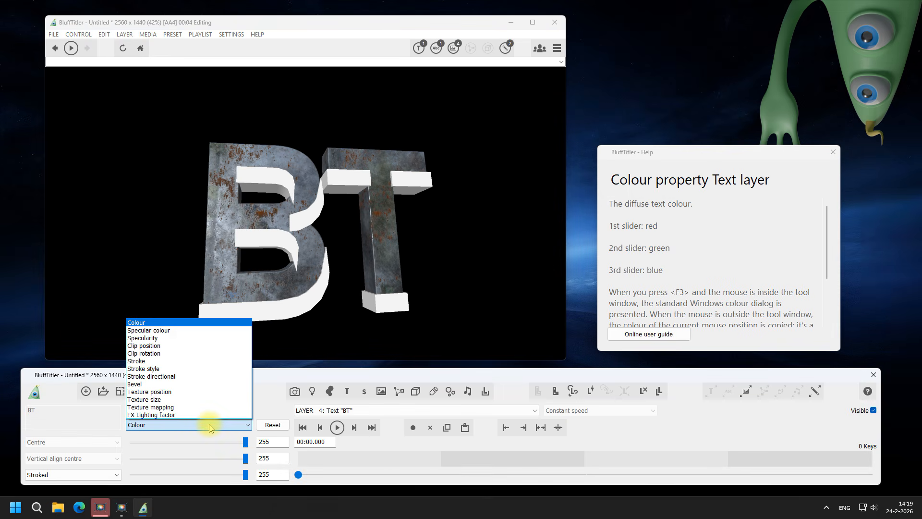
pyautogui.click(206, 377)
pyautogui.moveTo(244, 459)
pyautogui.mouseDown()
pyautogui.moveTo(129, 459)
pyautogui.moveTo(242, 465)
pyautogui.moveTo(231, 465)
pyautogui.mouseUp()
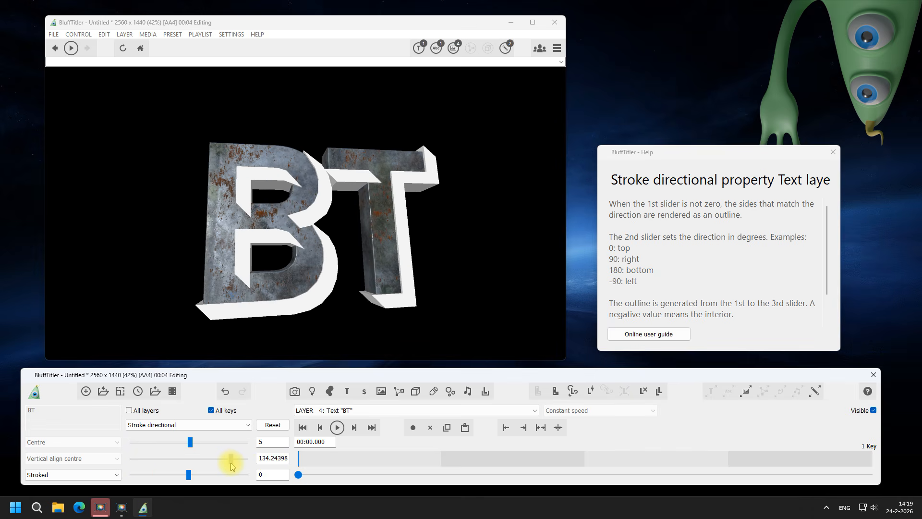
pyautogui.moveTo(189, 444)
pyautogui.mouseDown()
pyautogui.moveTo(204, 441)
pyautogui.moveTo(189, 440)
pyautogui.mouseUp()
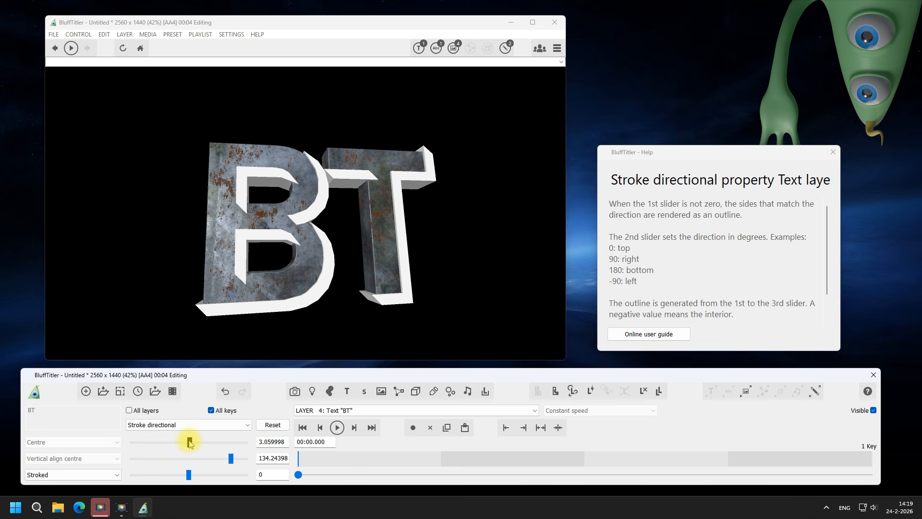
# Set the attached directional stroke layer's stroke thickness to about 1.19 and its depth to about 0.51
pyautogui.click(189, 427)
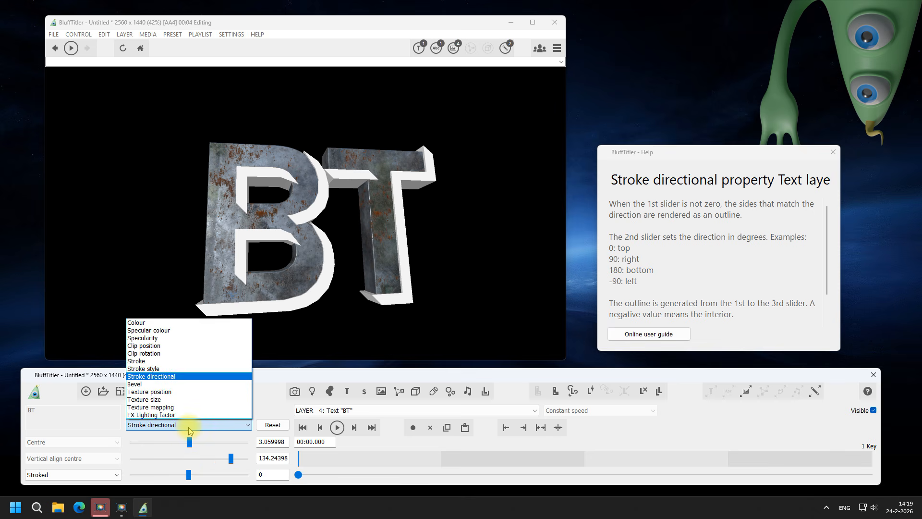
pyautogui.click(183, 360)
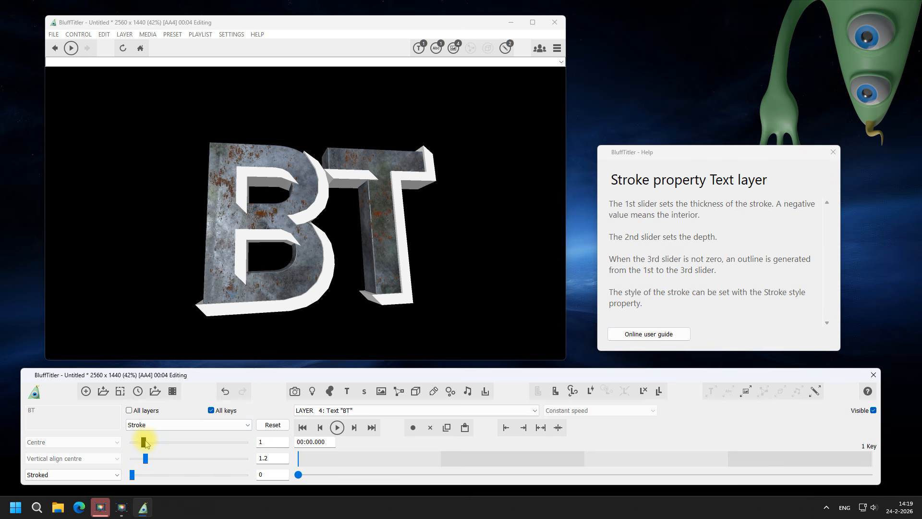
pyautogui.moveTo(145, 441)
pyautogui.mouseDown()
pyautogui.moveTo(185, 439)
pyautogui.moveTo(147, 437)
pyautogui.moveTo(204, 458)
pyautogui.moveTo(139, 454)
pyautogui.mouseUp()
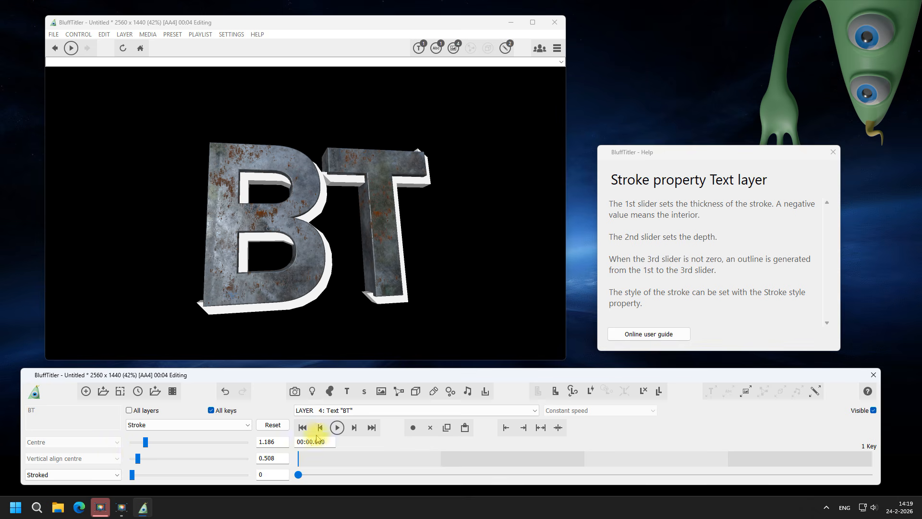
# Remove the directional stroke layer attached to the main "BT" text layer
pyautogui.click(333, 410)
pyautogui.click(351, 429)
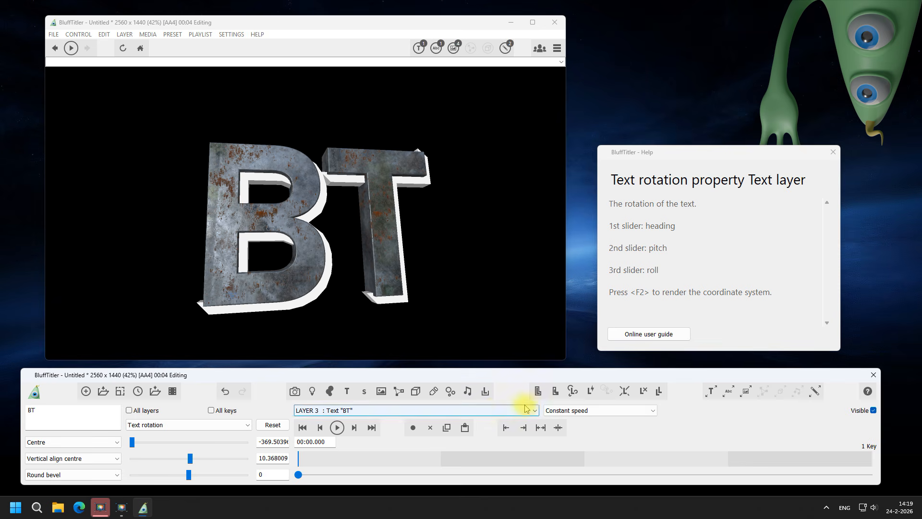
pyautogui.click(623, 393)
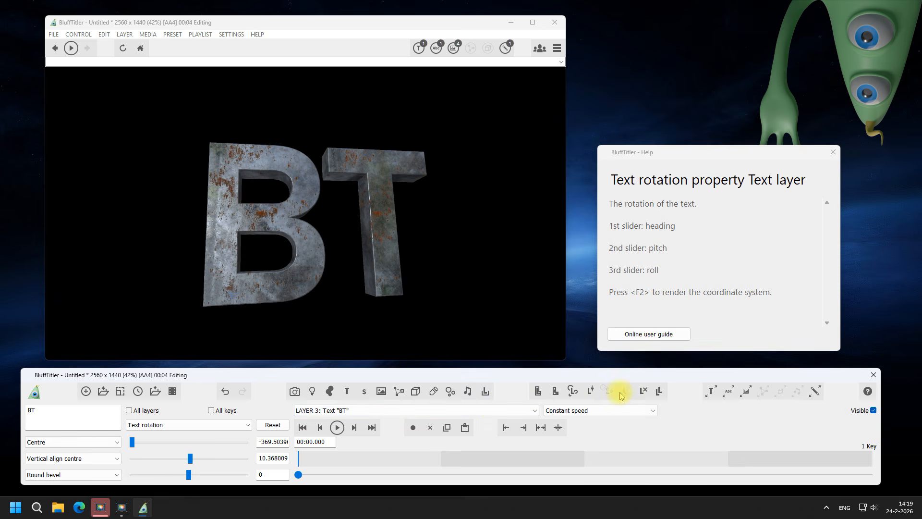
# Attach two layers to the main "BT" text, one with the Bays preset and one with the Holes preset
pyautogui.click(537, 392)
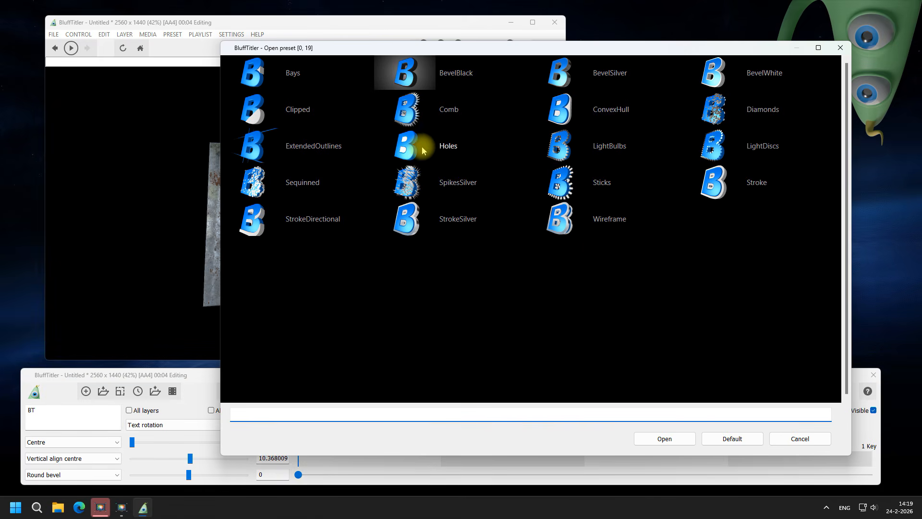
pyautogui.click(276, 77)
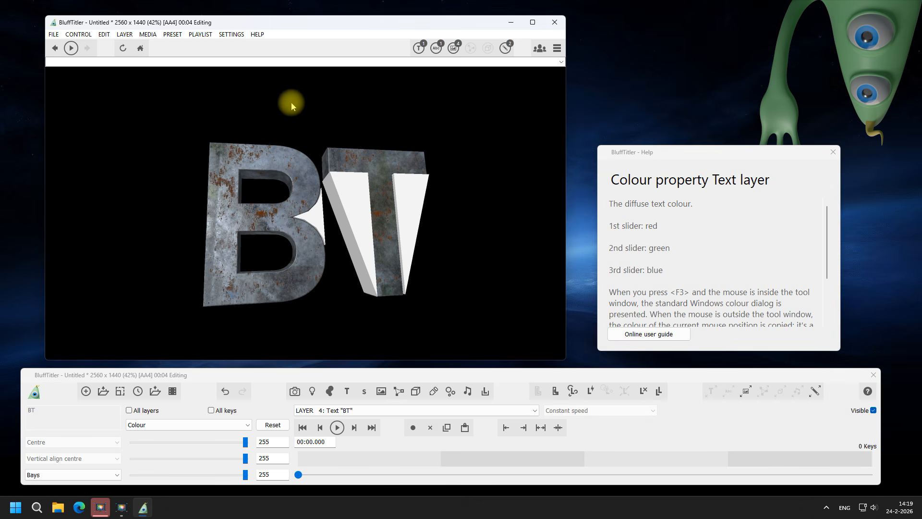
pyautogui.click(390, 410)
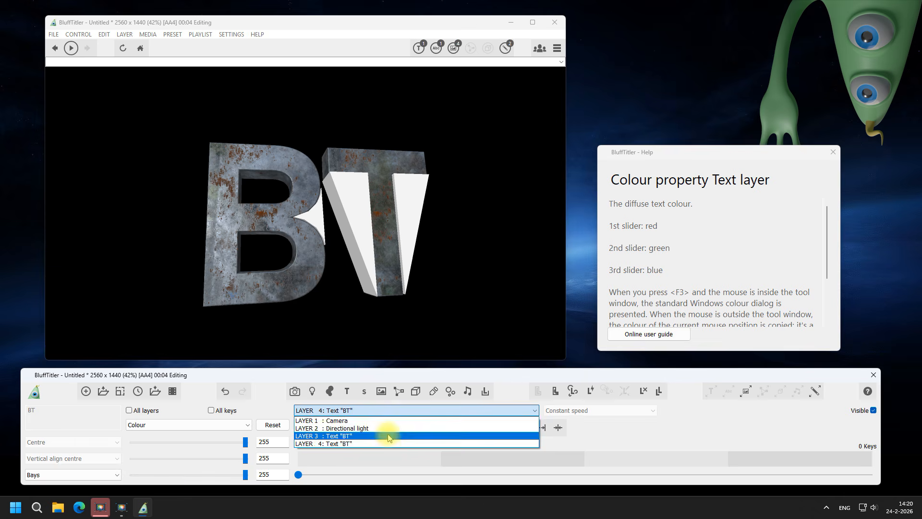
pyautogui.click(390, 434)
pyautogui.click(538, 391)
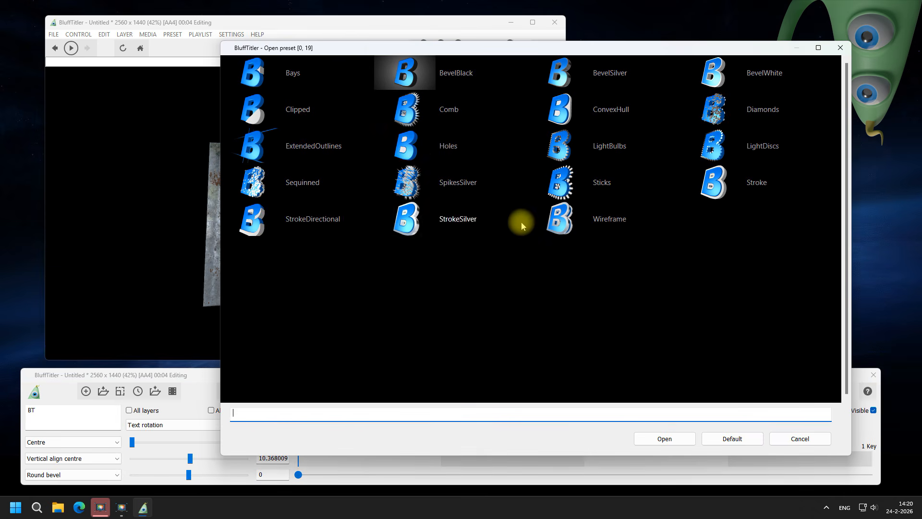
pyautogui.click(443, 148)
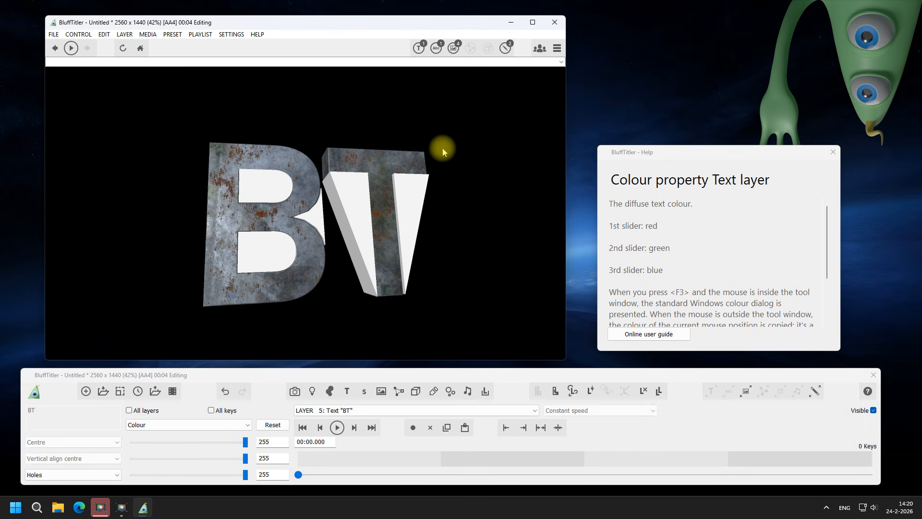
# Rotate the main "BT" text to about -6, 8, 0 and remove all layers attached to it
pyautogui.click(337, 411)
pyautogui.click(338, 430)
pyautogui.moveTo(367, 264); pyautogui.dragTo(329, 325)
pyautogui.click(623, 393)
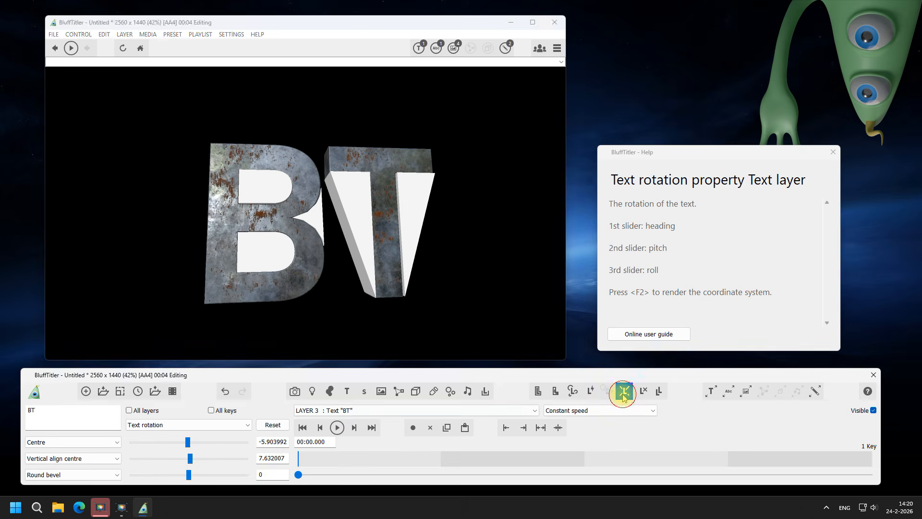
# Attach a sketch layer with the ConnectingCharacters preset to the "BT" text layer
pyautogui.click(360, 410)
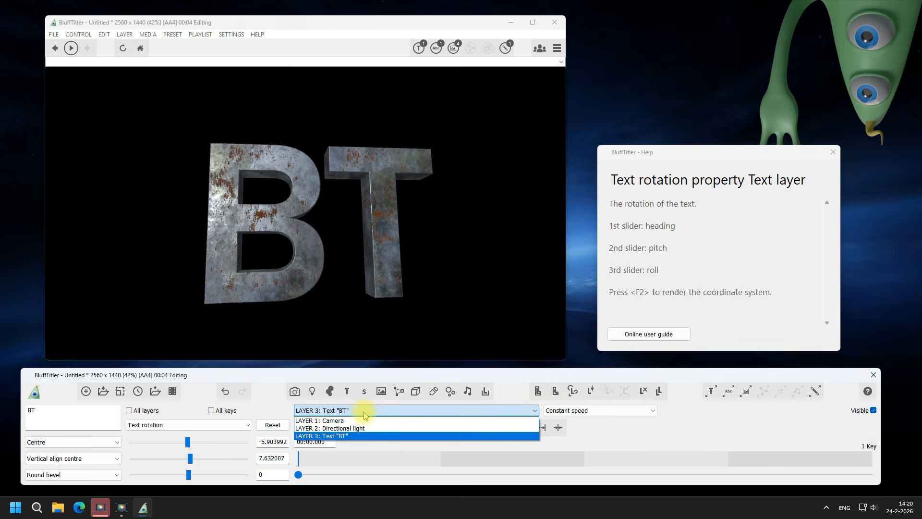
pyautogui.click(357, 436)
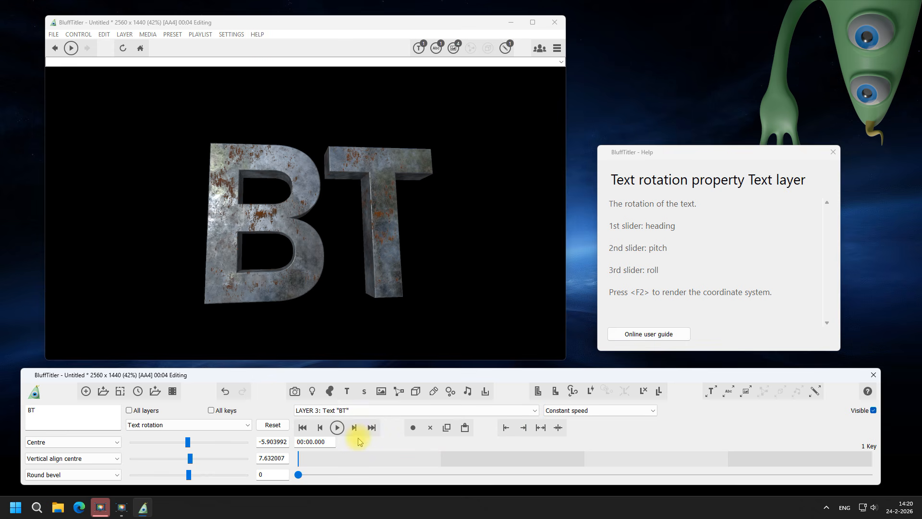
pyautogui.click(431, 396)
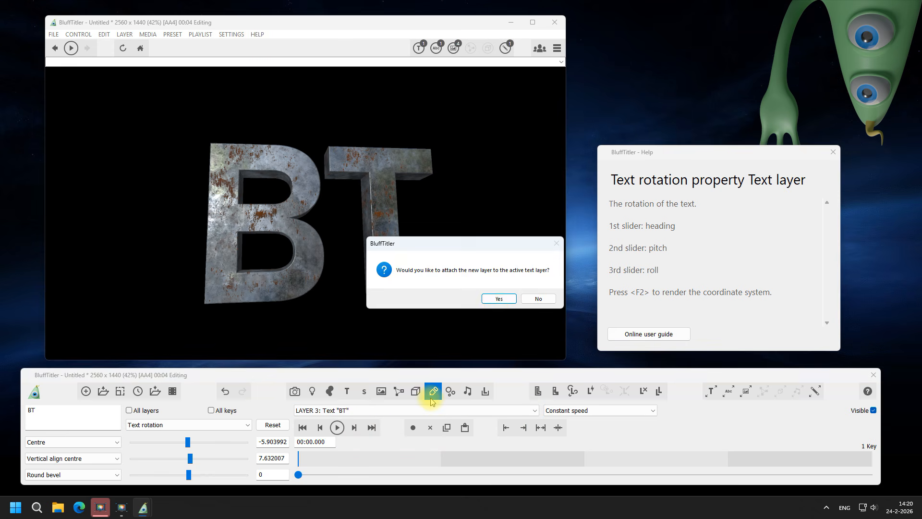
pyautogui.click(498, 299)
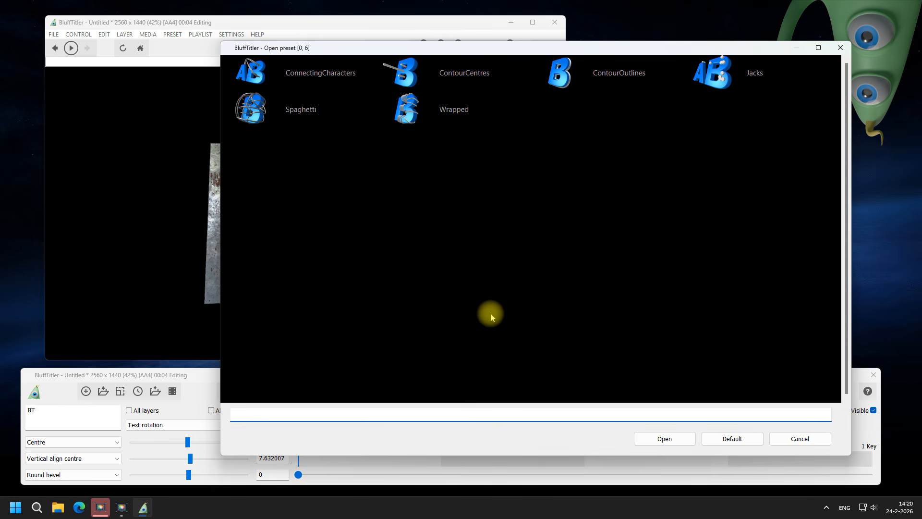
pyautogui.doubleClick(252, 77)
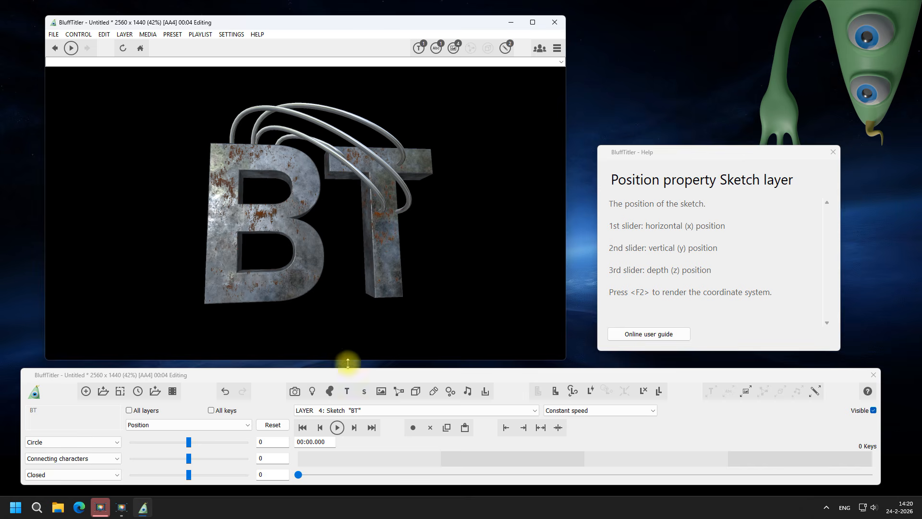
pyautogui.click(380, 410)
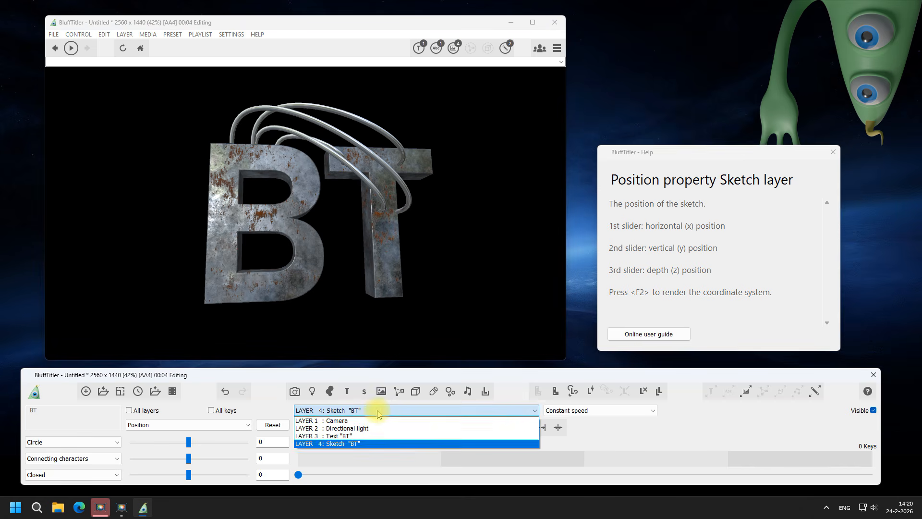
pyautogui.click(370, 444)
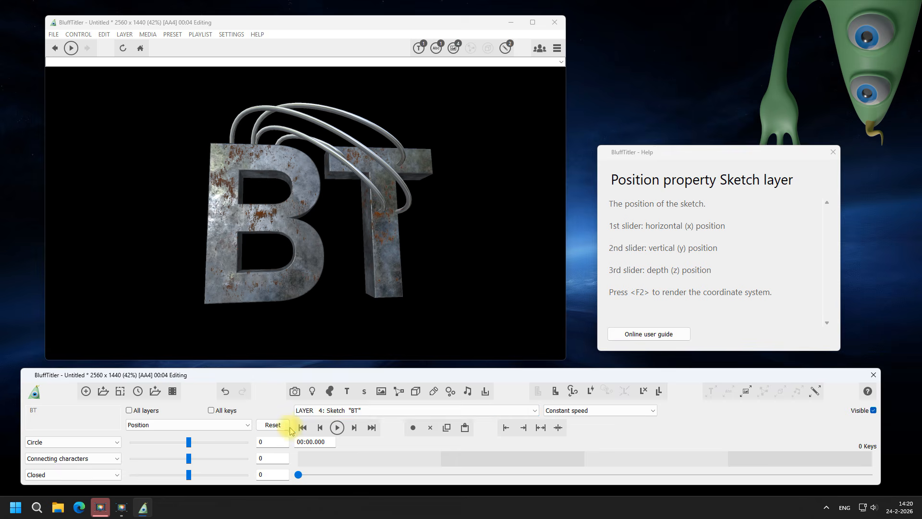
# Make the "BT" text layer active and rotate it to about -347, -5, 0
pyautogui.click(336, 410)
pyautogui.click(331, 434)
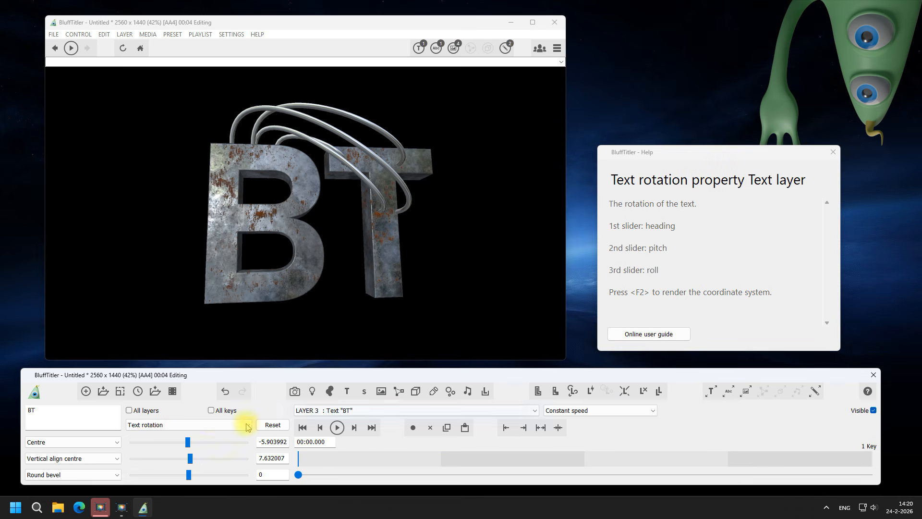
pyautogui.moveTo(260, 198); pyautogui.dragTo(315, 258)
# Widen the character spacing of the "BT" text layer to about 1.1
pyautogui.click(336, 412)
pyautogui.click(339, 436)
pyautogui.click(190, 424)
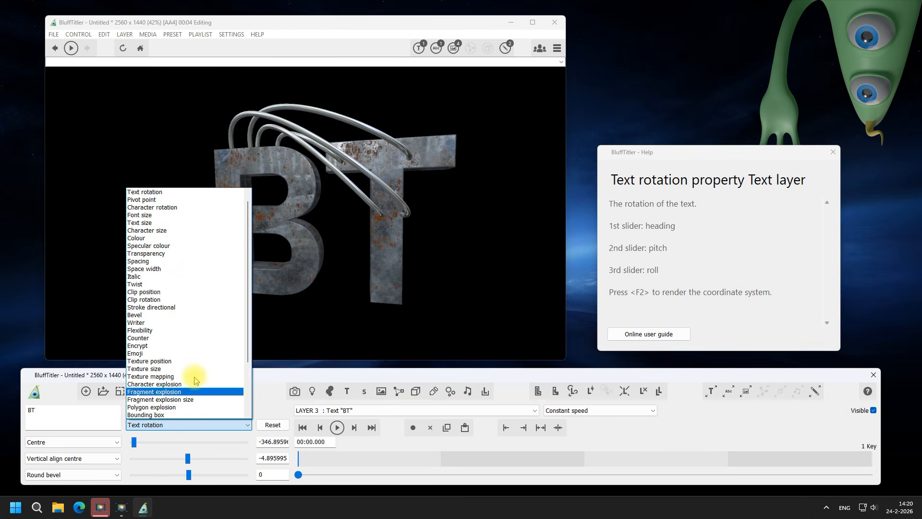
pyautogui.click(182, 262)
pyautogui.moveTo(195, 442)
pyautogui.mouseDown()
pyautogui.moveTo(253, 450)
pyautogui.moveTo(195, 439)
pyautogui.mouseUp()
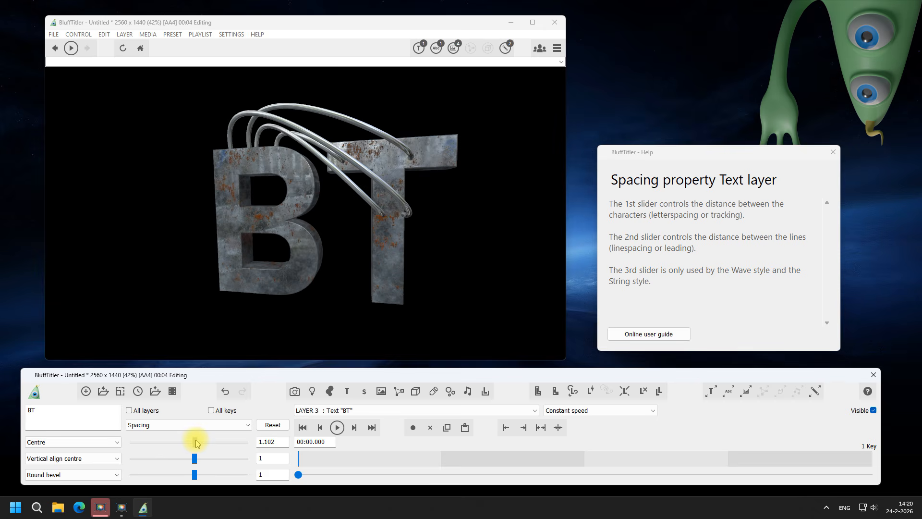
# Set the Writer end position of the connecting sketch layer to about 0.37
pyautogui.click(335, 413)
pyautogui.click(330, 438)
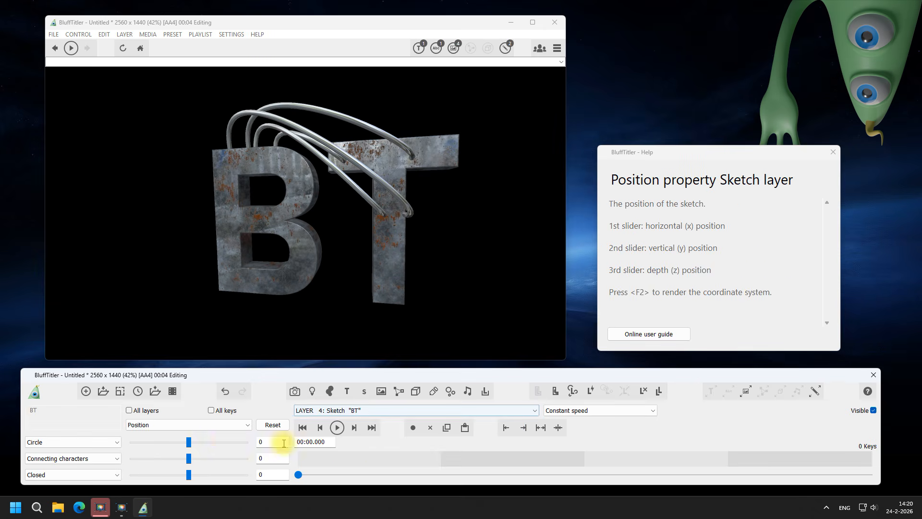
pyautogui.click(191, 426)
pyautogui.click(182, 290)
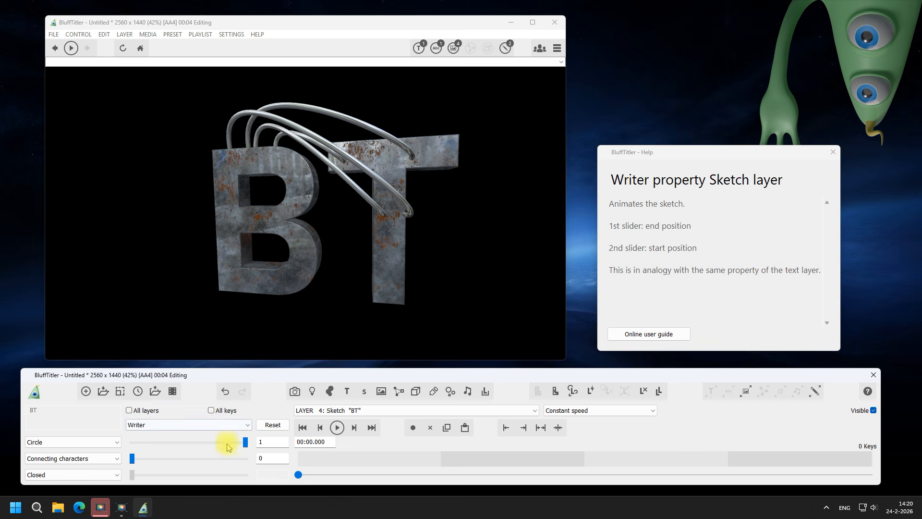
pyautogui.moveTo(245, 444); pyautogui.dragTo(174, 438)
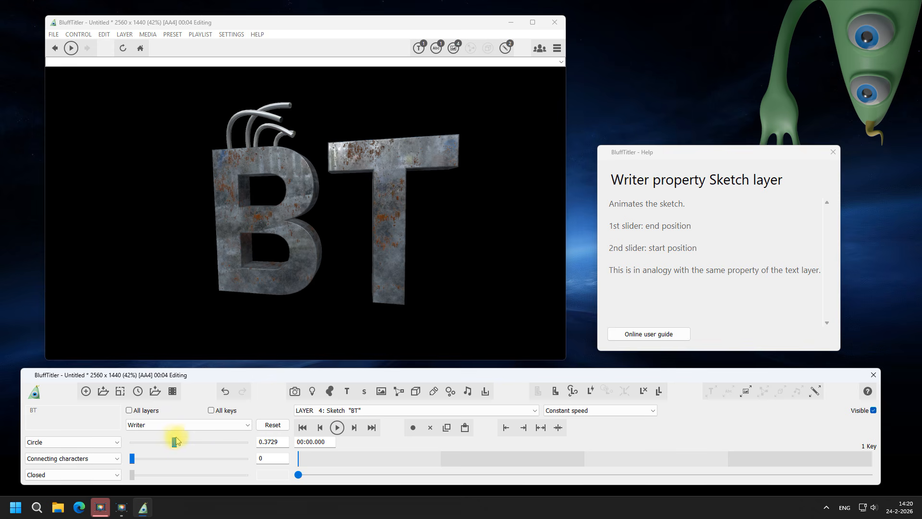
# Add the EH_AudioJack model from BixPack50 and attach it to the connecting sketch layer
pyautogui.click(356, 411)
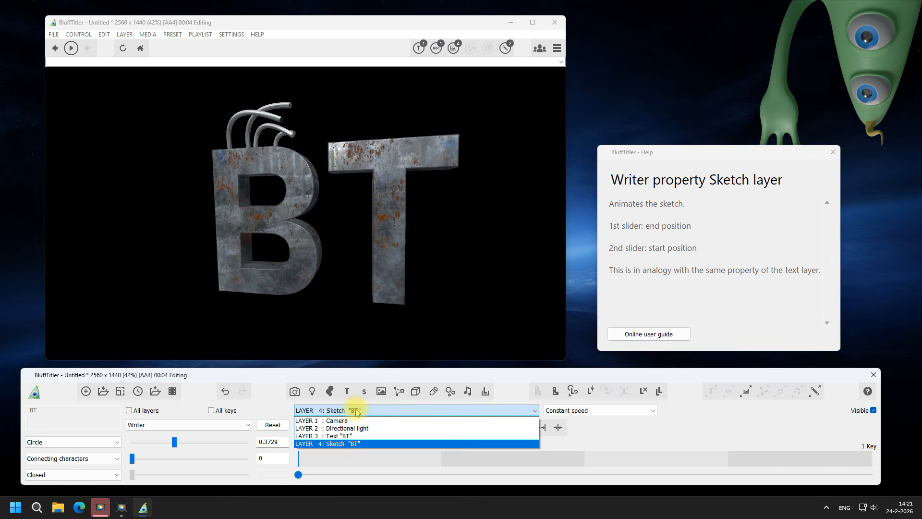
pyautogui.click(362, 443)
pyautogui.click(362, 413)
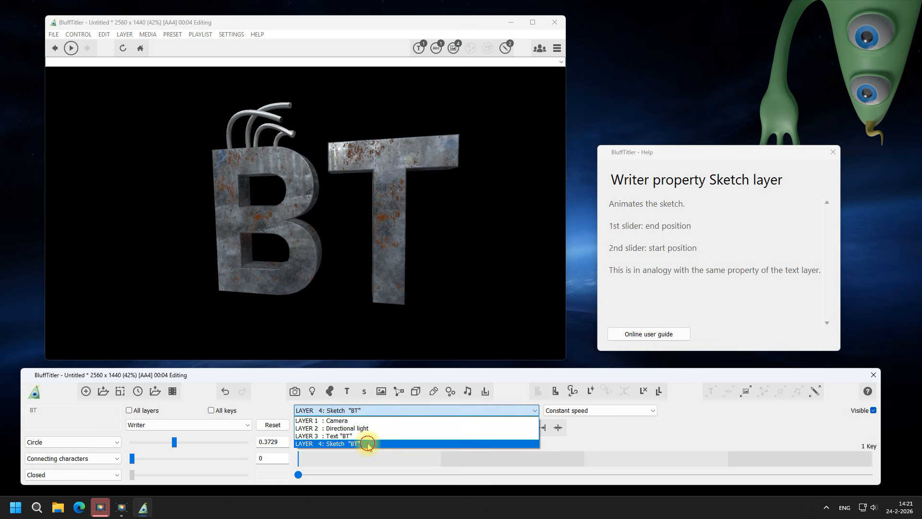
pyautogui.click(368, 443)
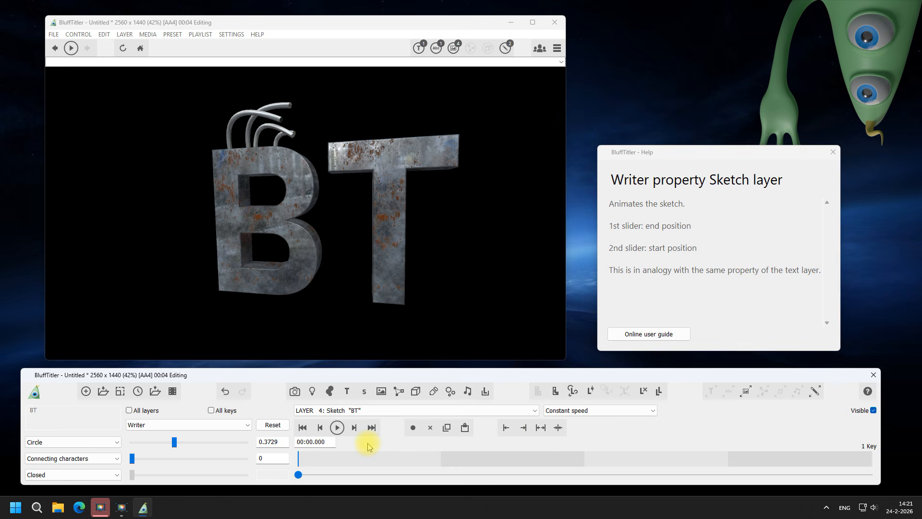
pyautogui.click(414, 392)
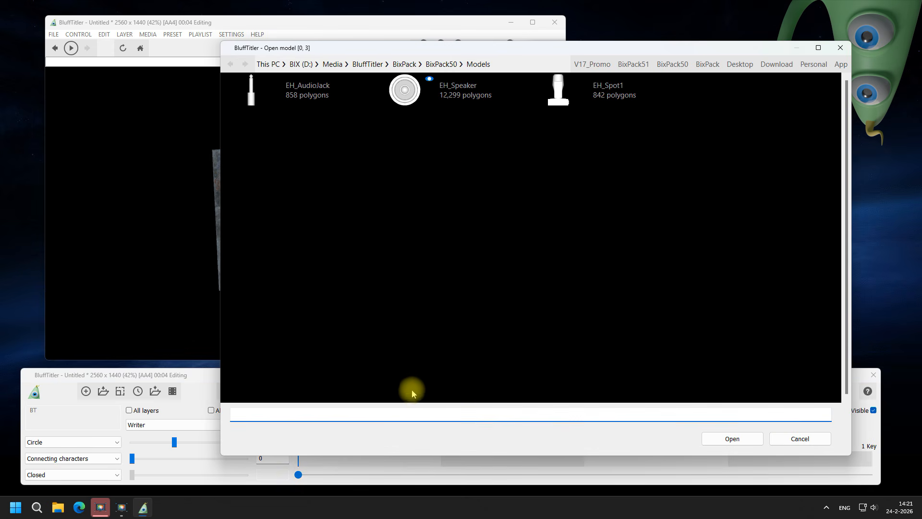
pyautogui.doubleClick(267, 97)
pyautogui.click(485, 299)
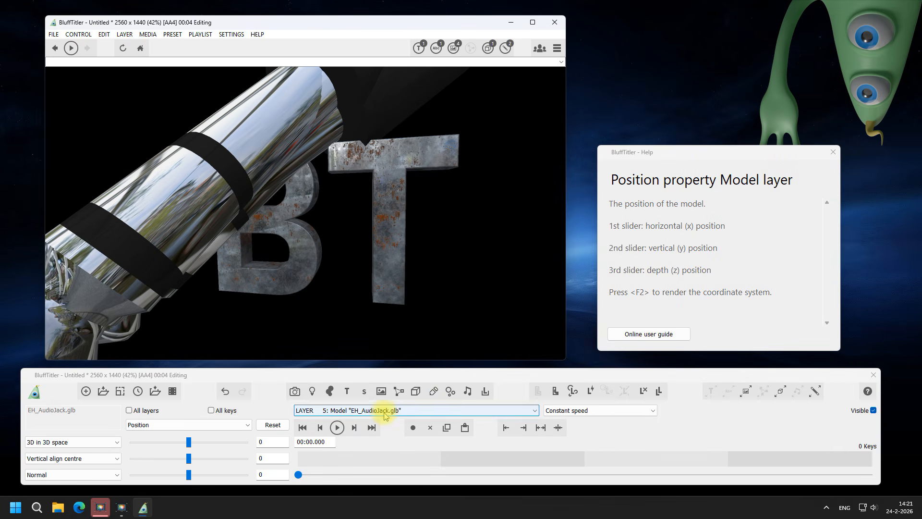
# Set the EH_AudioJack model's size to 0.1 in width, height and depth
pyautogui.click(383, 411)
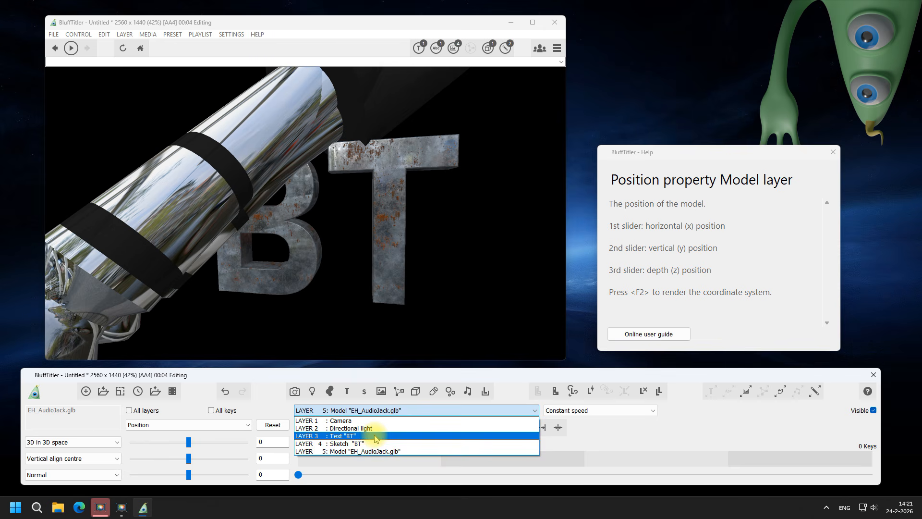
pyautogui.click(378, 452)
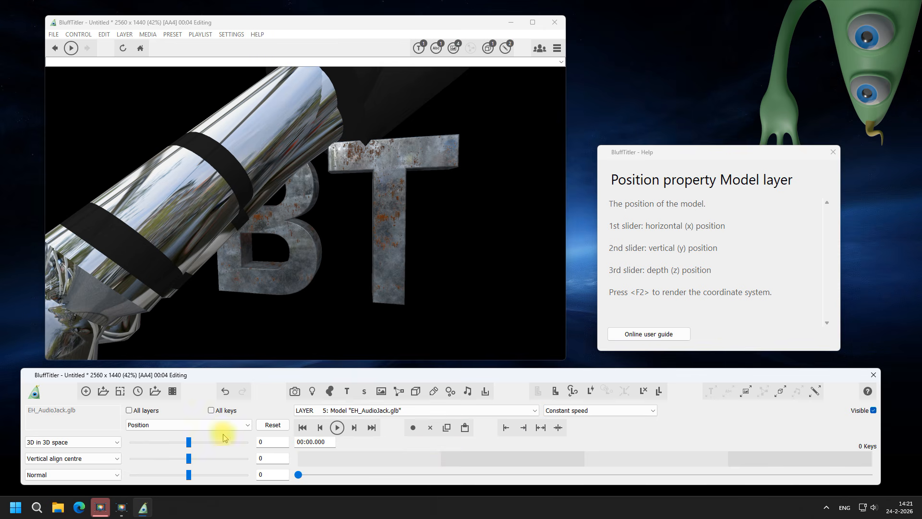
pyautogui.click(195, 424)
pyautogui.click(164, 313)
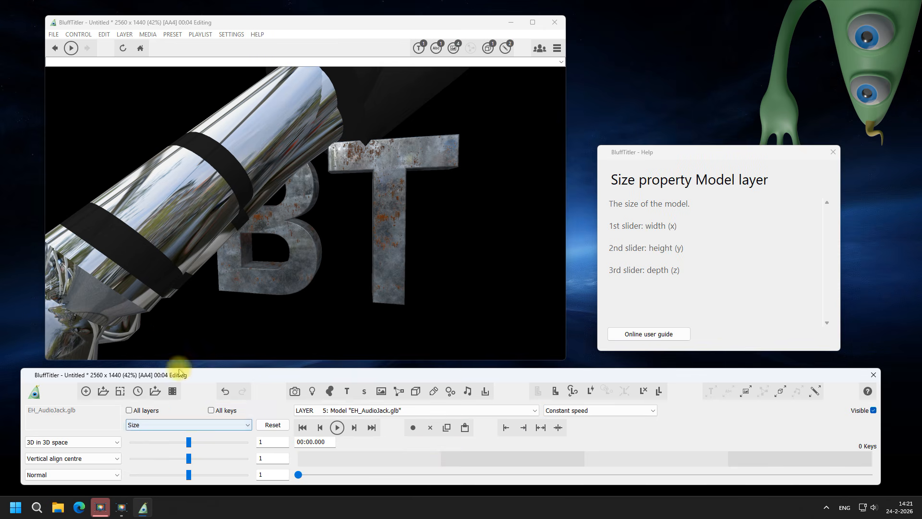
pyautogui.write('0.1')
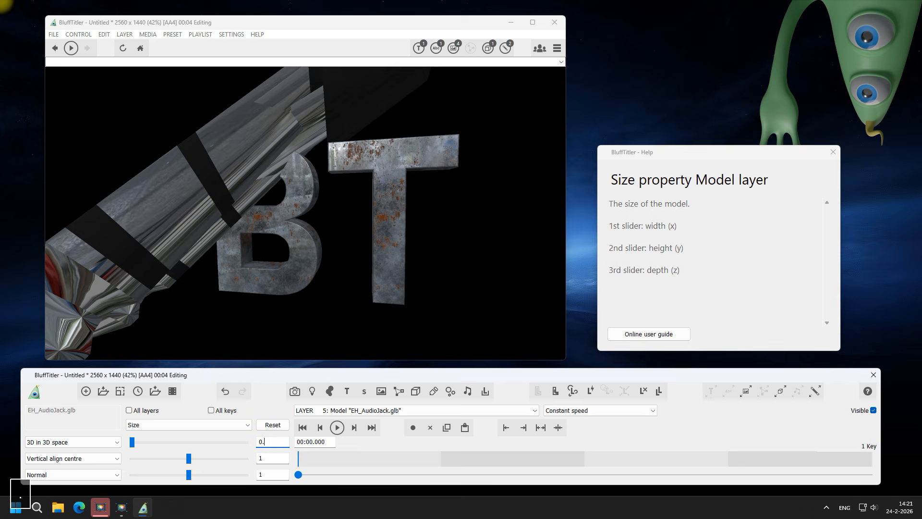
pyautogui.press('Tab')
pyautogui.write('0.1')
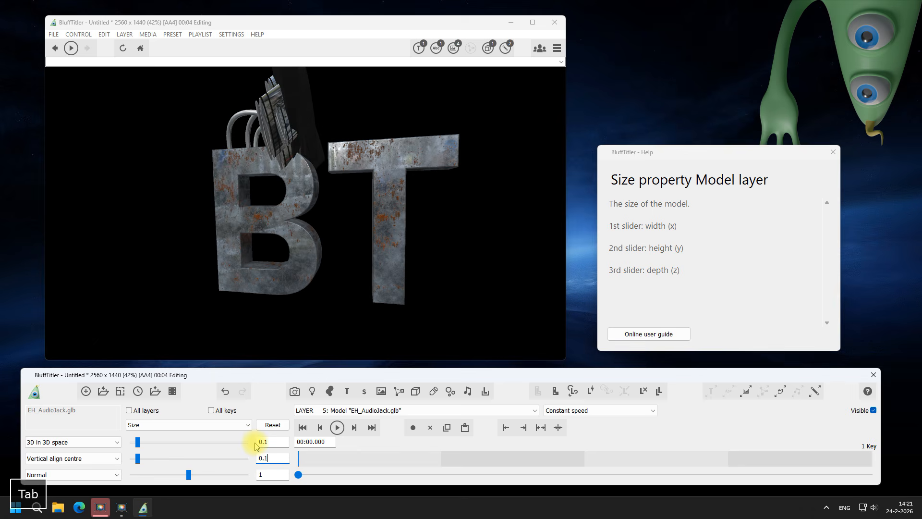
pyautogui.write('0.1')
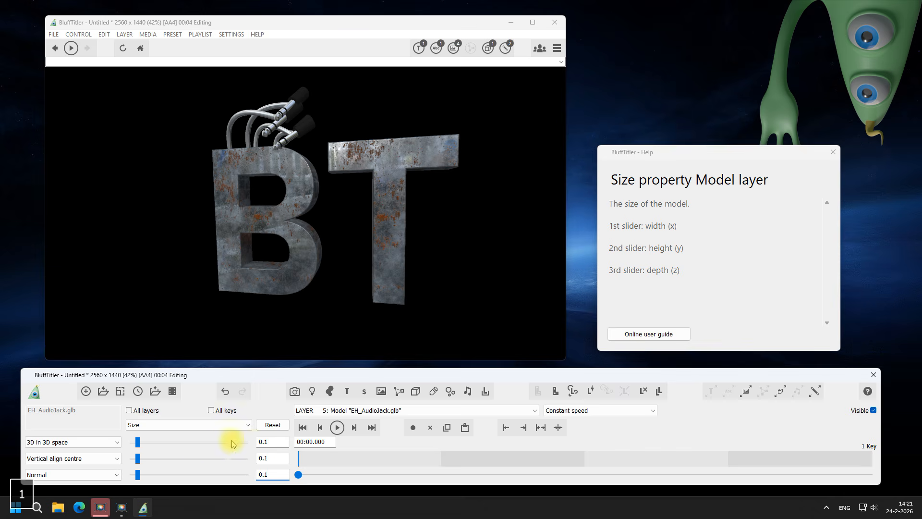
# Set the roll rotation of the EH_AudioJack model layer to -90
pyautogui.click(196, 424)
pyautogui.click(182, 290)
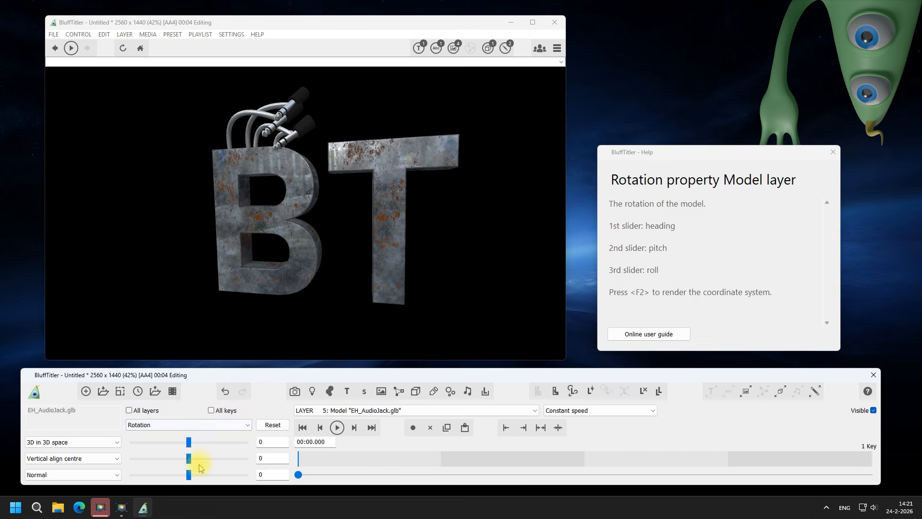
pyautogui.moveTo(190, 475)
pyautogui.mouseDown()
pyautogui.moveTo(197, 471)
pyautogui.moveTo(175, 471)
pyautogui.mouseUp()
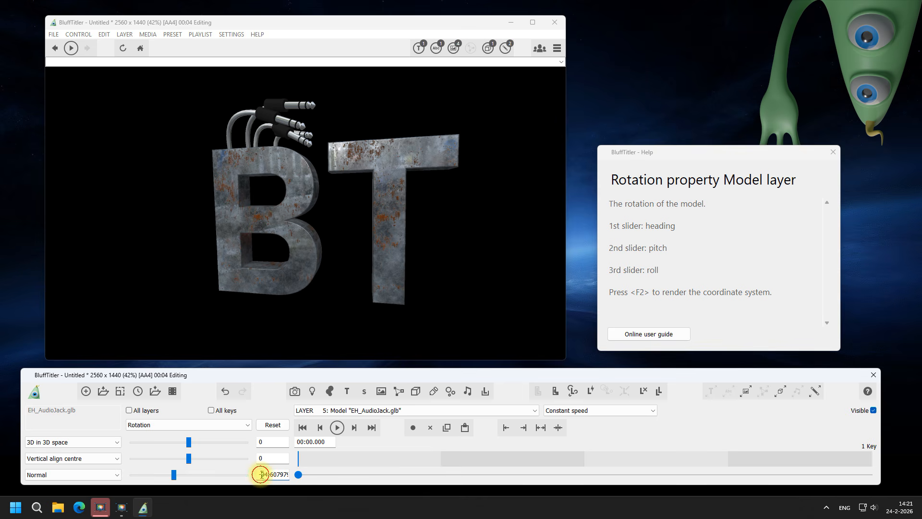
pyautogui.write('-90')
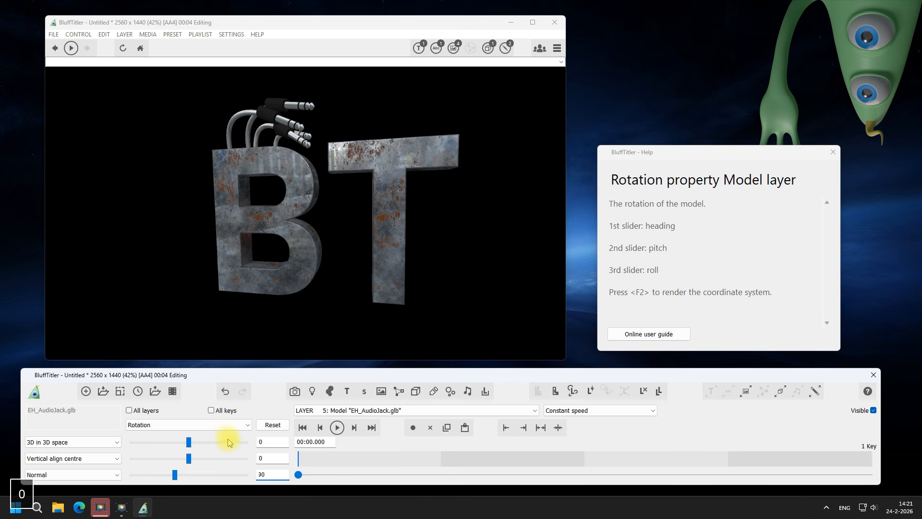
# Set the horizontal position of the EH_AudioJack model layer to 8
pyautogui.click(207, 424)
pyautogui.click(181, 290)
pyautogui.click(189, 442)
pyautogui.moveTo(190, 439); pyautogui.dragTo(190, 438)
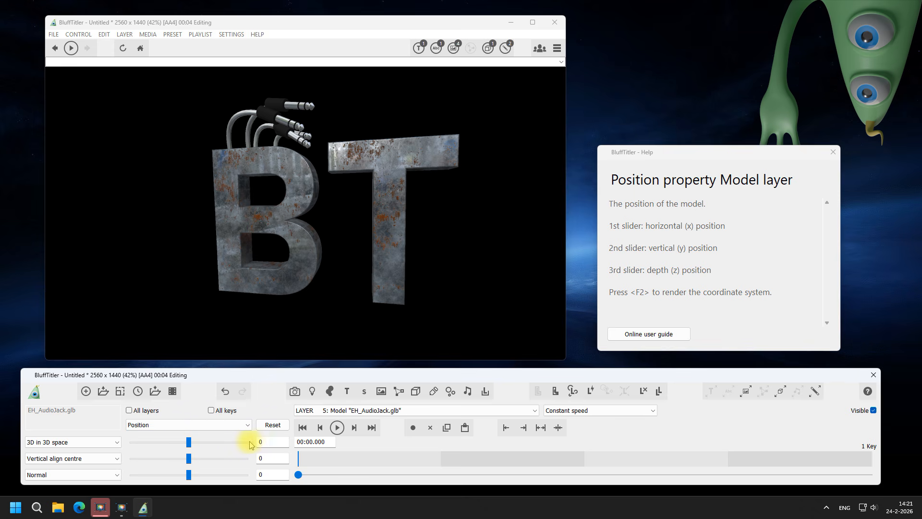
pyautogui.write('8')
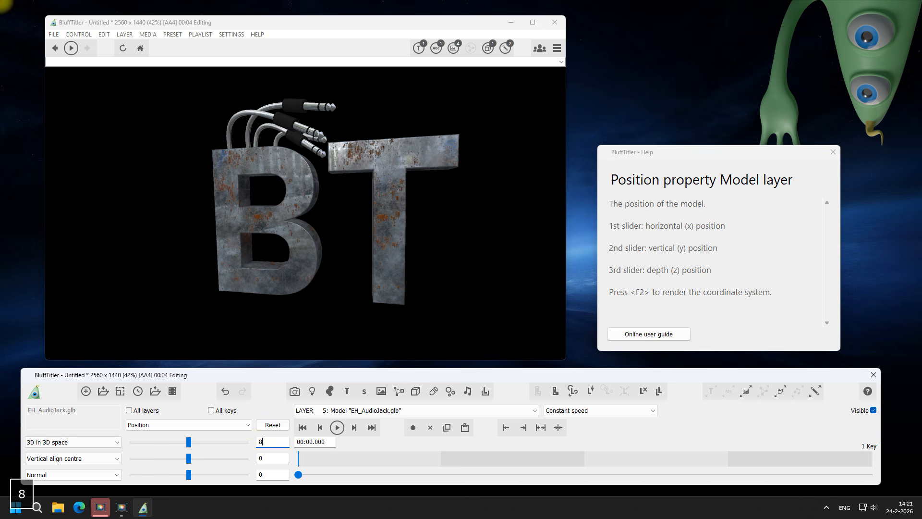
# Set the Writer end position of the connecting sketch layer to about 0.39
pyautogui.click(330, 410)
pyautogui.click(344, 439)
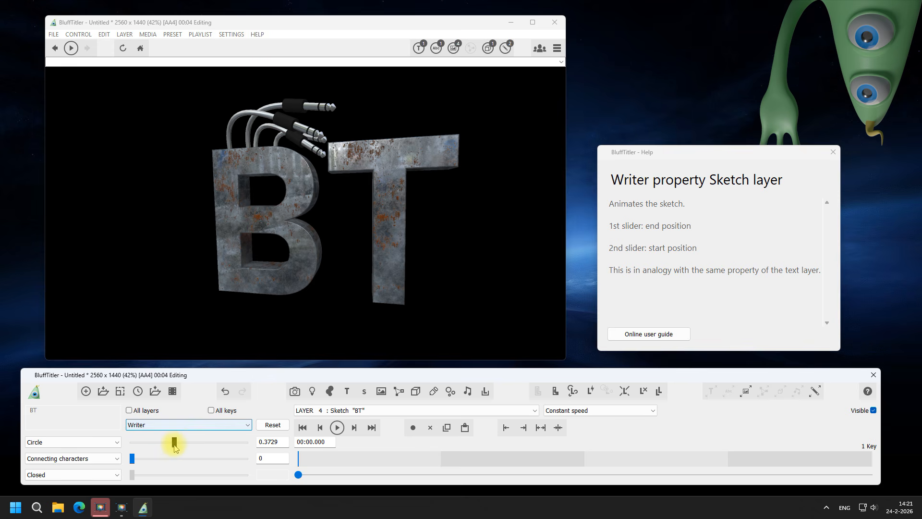
pyautogui.moveTo(173, 443)
pyautogui.mouseDown()
pyautogui.moveTo(212, 446)
pyautogui.moveTo(161, 437)
pyautogui.moveTo(176, 443)
pyautogui.mouseUp()
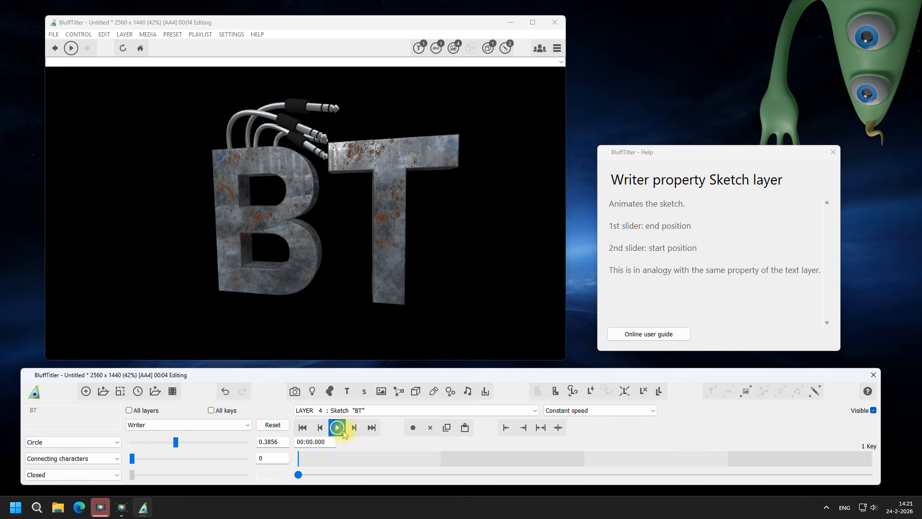
# Replace the text of the "BT" text layer with "Bluff" and "Titler" on two lines
pyautogui.click(356, 411)
pyautogui.click(350, 434)
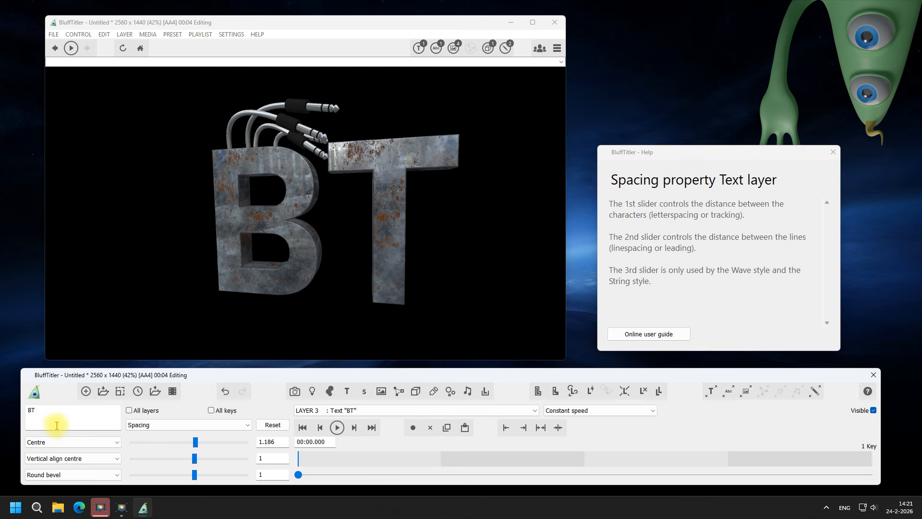
pyautogui.moveTo(57, 425); pyautogui.dragTo(2, 412)
pyautogui.write('Bluff')
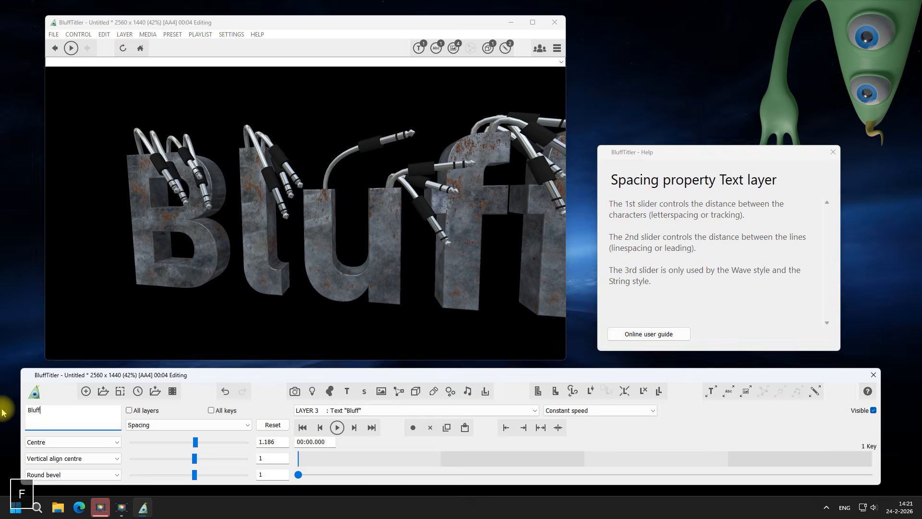
pyautogui.press('Return')
pyautogui.write('Titler')
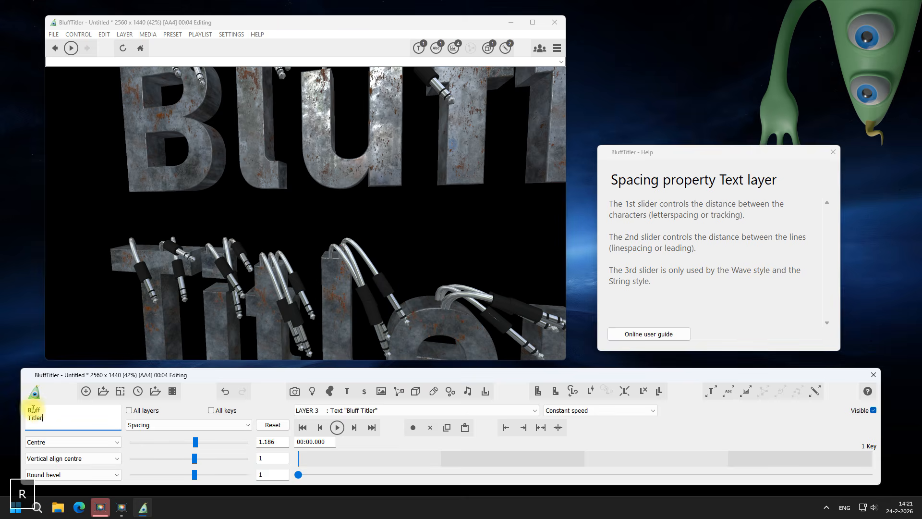
# Move the "Bluff Titler" text back into the frame, to a text position of about -7.2, -30.4, 208
pyautogui.click(207, 424)
pyautogui.scroll(3, 246, 354)
pyautogui.click(206, 191)
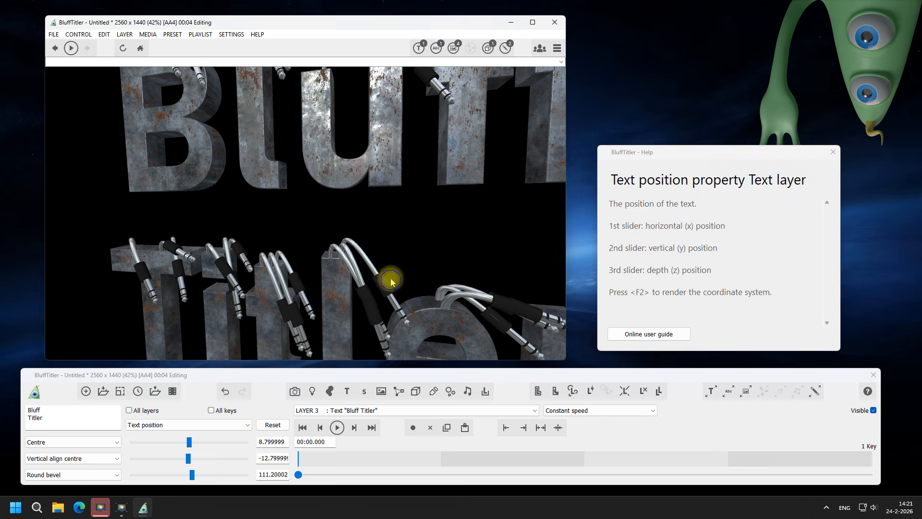
pyautogui.moveTo(374, 229); pyautogui.dragTo(364, 241)
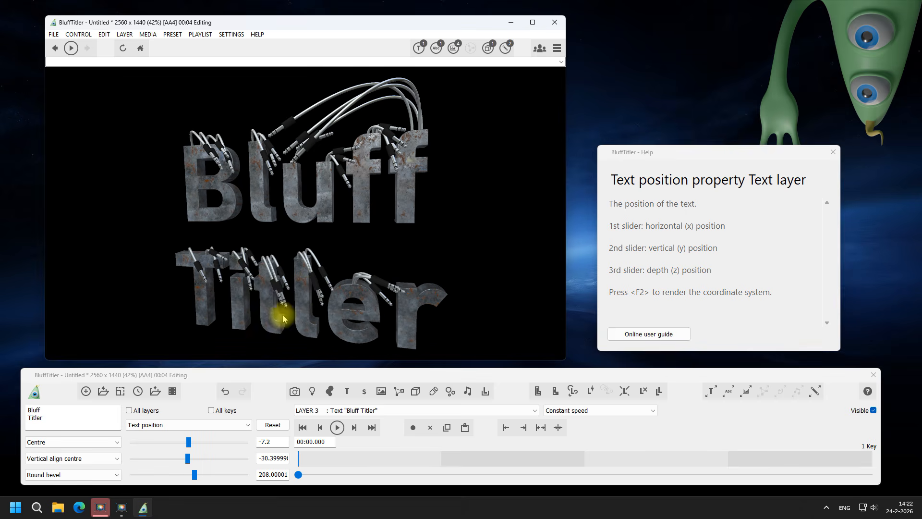
# Rotate the "Bluff Titler" text to a heading of about -369 and a pitch of about -7
pyautogui.click(213, 422)
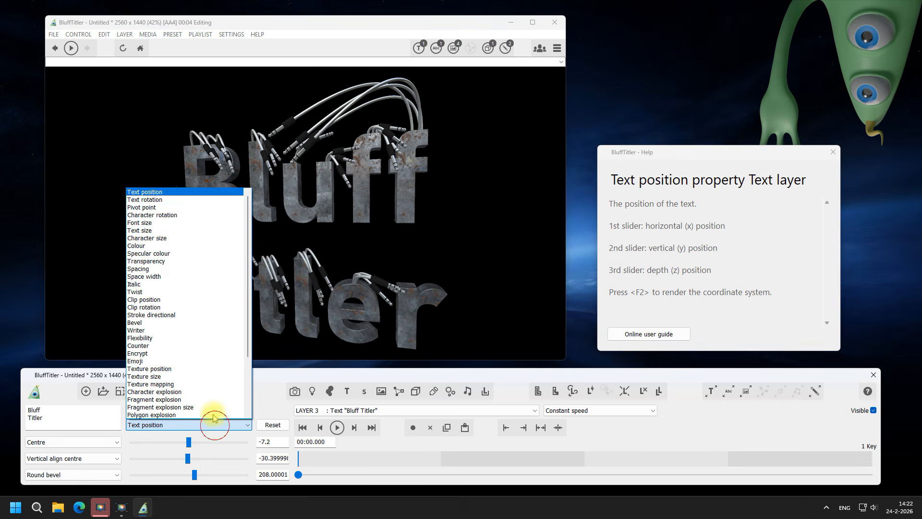
pyautogui.click(212, 199)
pyautogui.moveTo(239, 226); pyautogui.dragTo(313, 240)
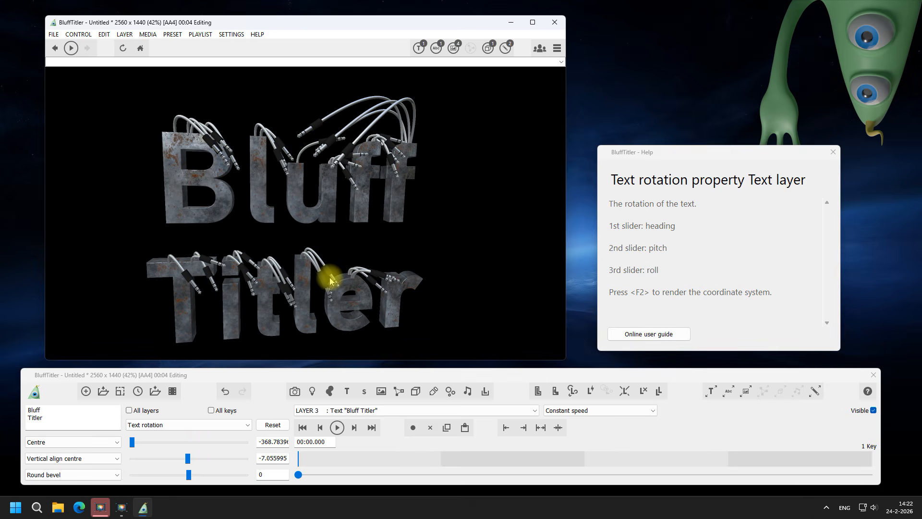
# Try out the Writer end position on the "Bluff Titler" text layer and return it to 1
pyautogui.click(179, 425)
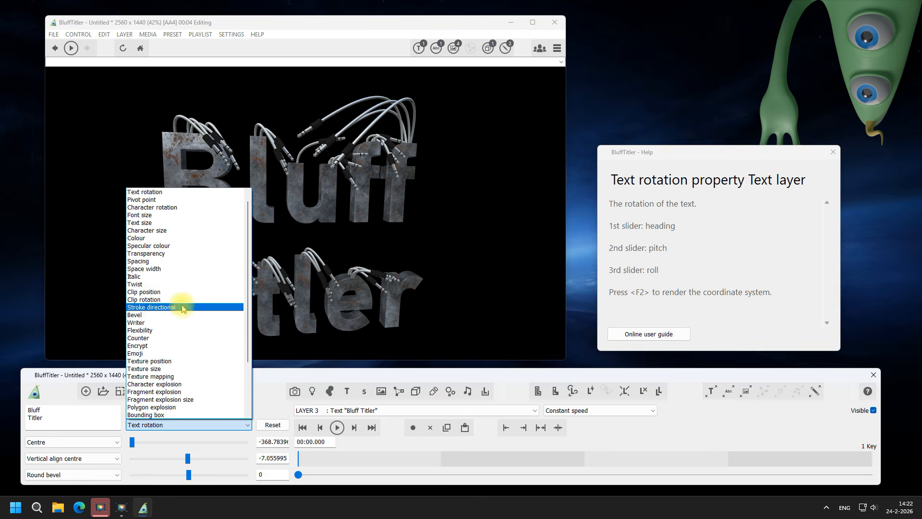
pyautogui.click(175, 323)
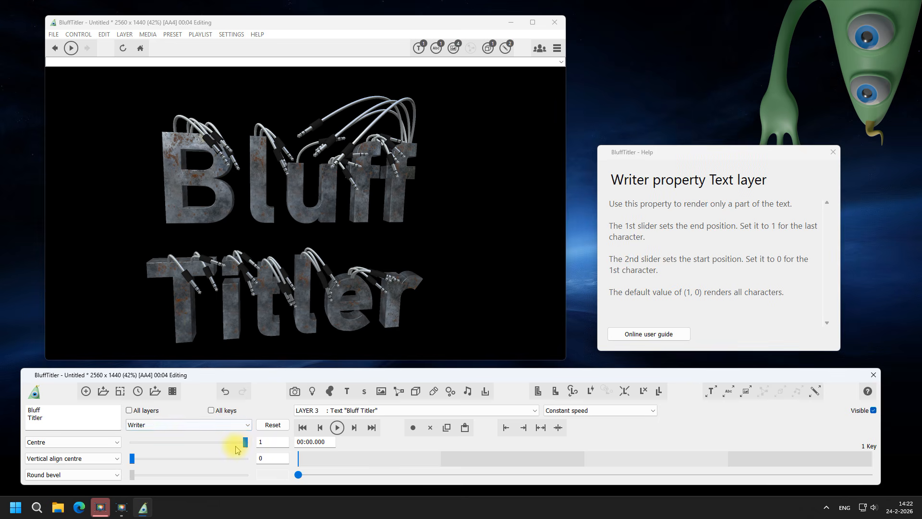
pyautogui.moveTo(248, 442)
pyautogui.mouseDown()
pyautogui.moveTo(134, 442)
pyautogui.moveTo(260, 443)
pyautogui.mouseUp()
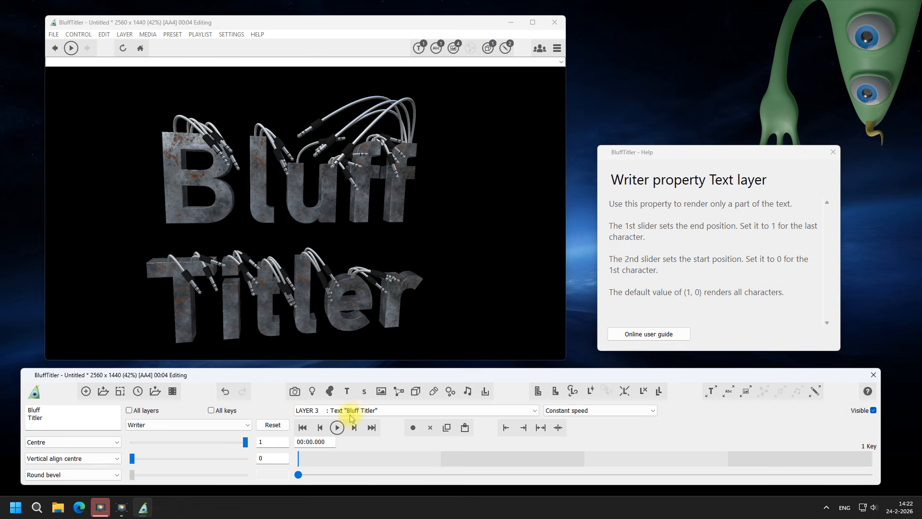
# Set the Writer end position of the connecting sketch layer to 1
pyautogui.click(344, 411)
pyautogui.click(354, 444)
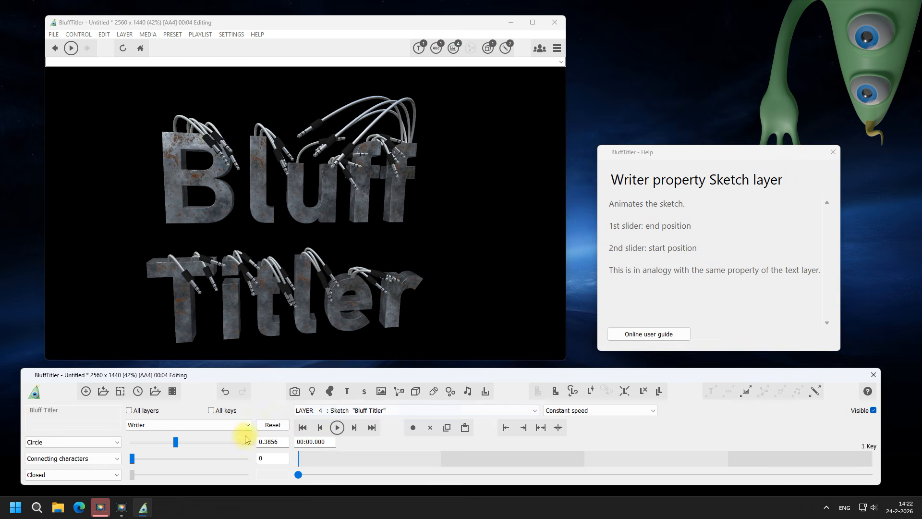
pyautogui.moveTo(176, 446); pyautogui.dragTo(267, 447)
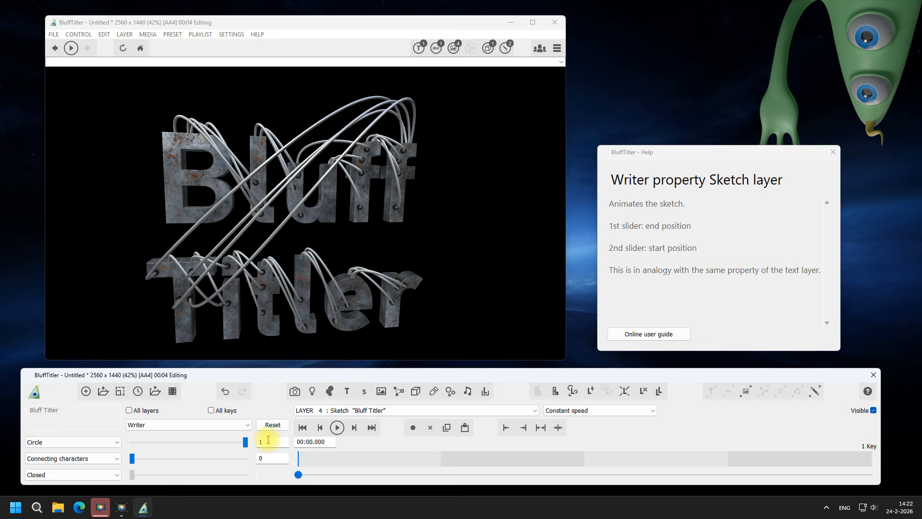
# Open the _TextLesson14 show from the app's Text shows without saving the current show, and play it
pyautogui.click(105, 392)
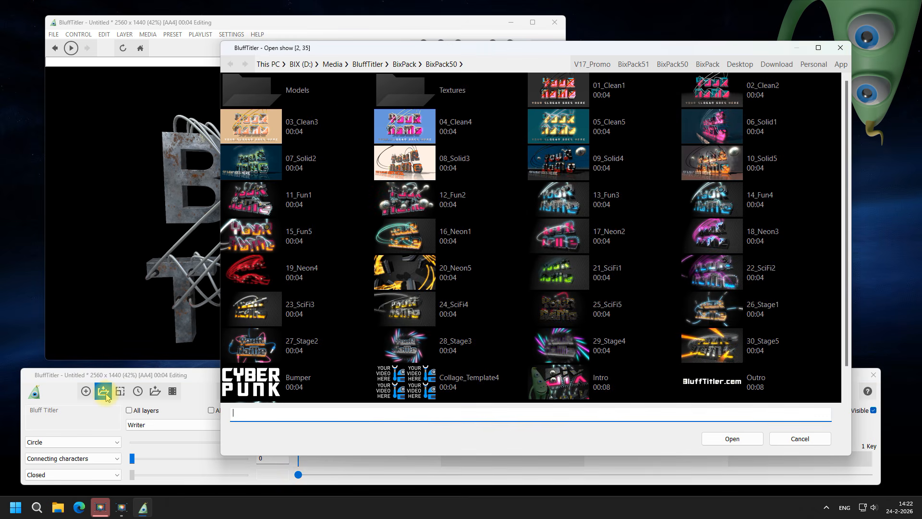
pyautogui.click(841, 65)
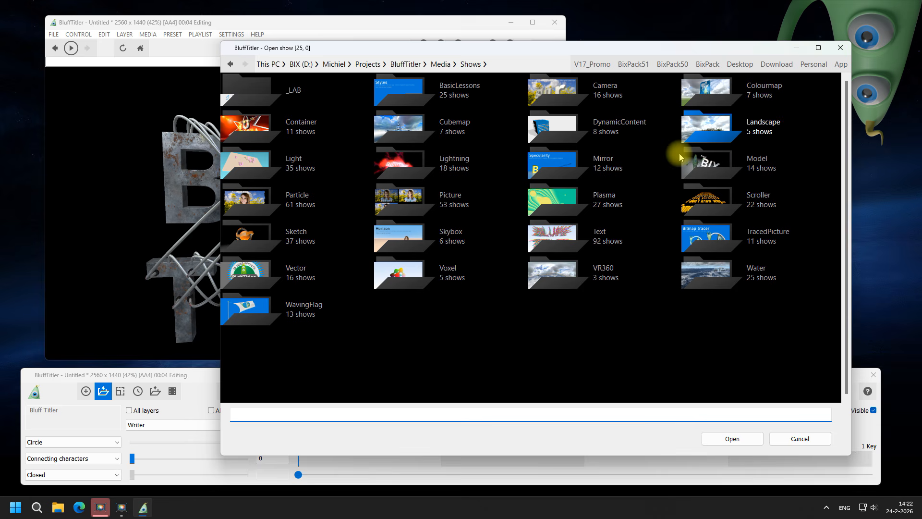
pyautogui.click(569, 249)
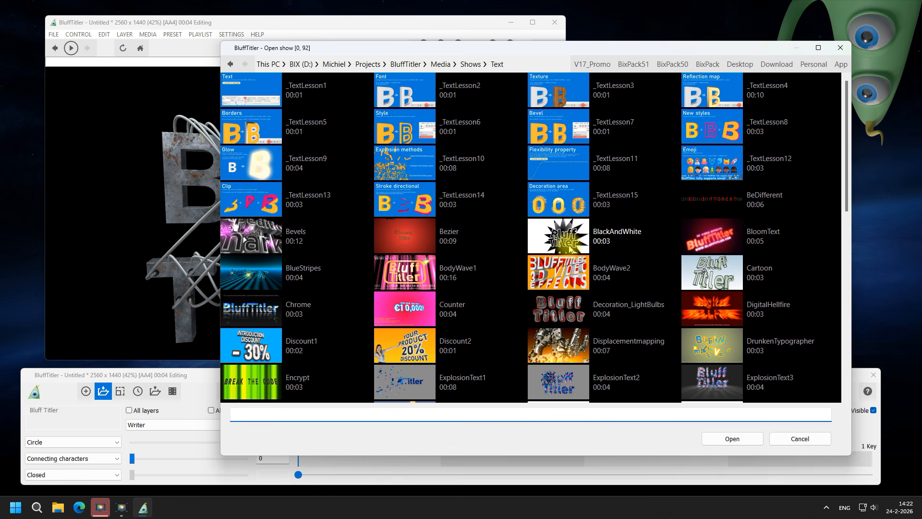
pyautogui.doubleClick(402, 204)
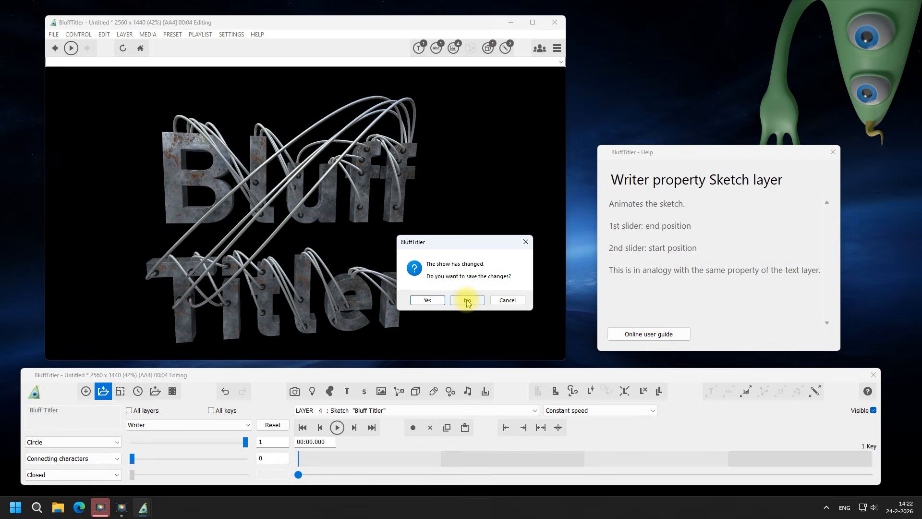
pyautogui.click(465, 301)
pyautogui.click(338, 428)
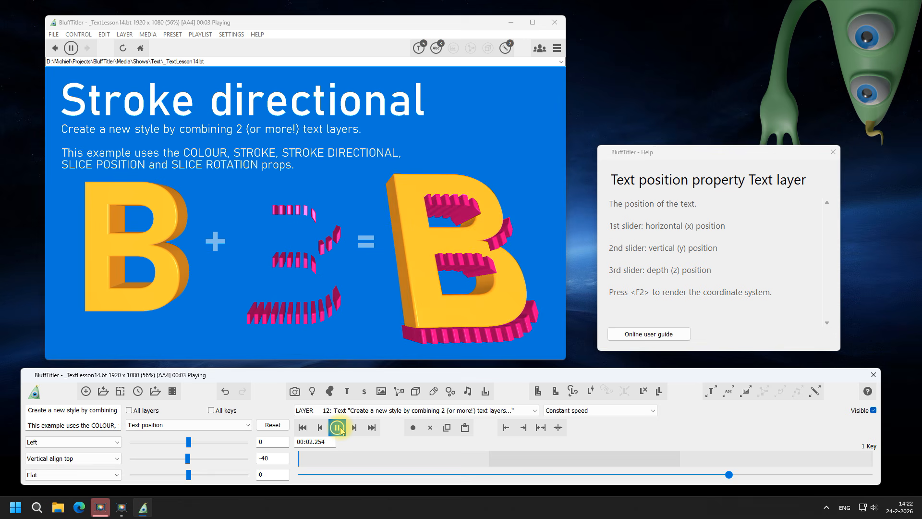
# Open the _SketchLesson5 show from the Sketch shows folder and play it
pyautogui.click(105, 392)
pyautogui.click(470, 64)
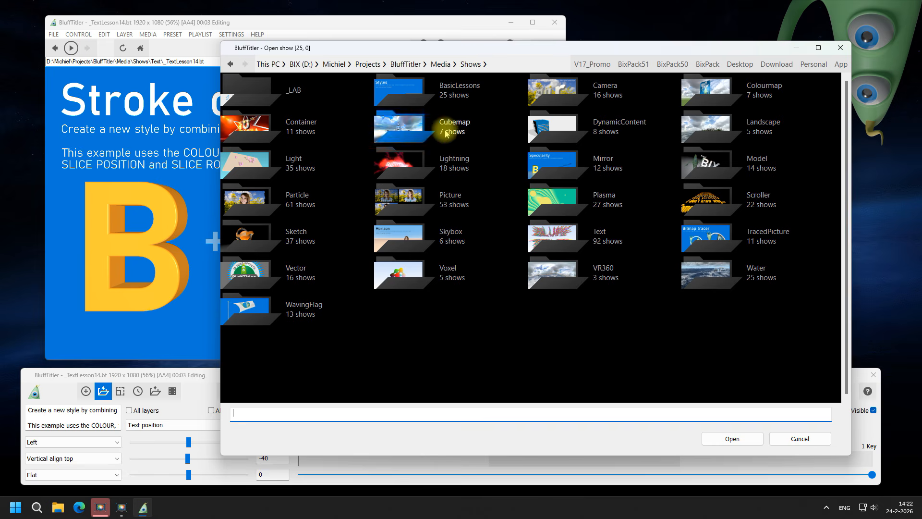
pyautogui.click(302, 246)
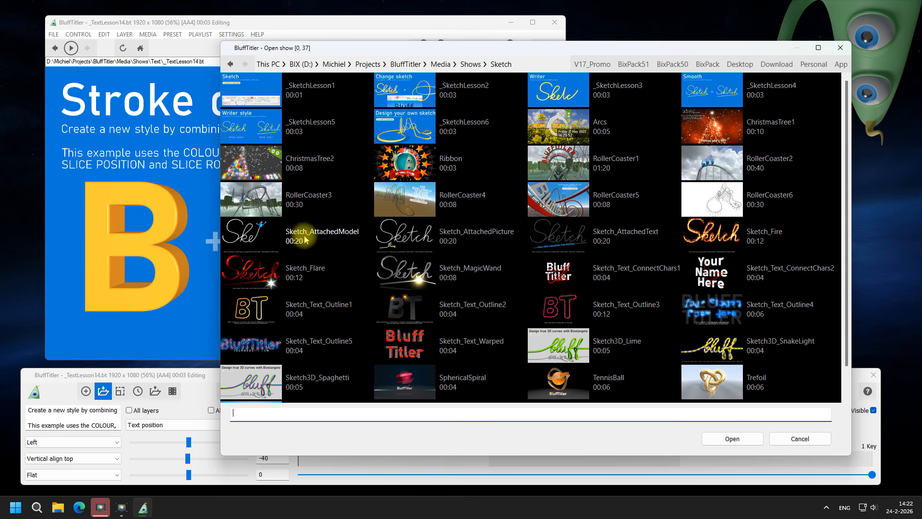
pyautogui.doubleClick(286, 134)
pyautogui.click(336, 427)
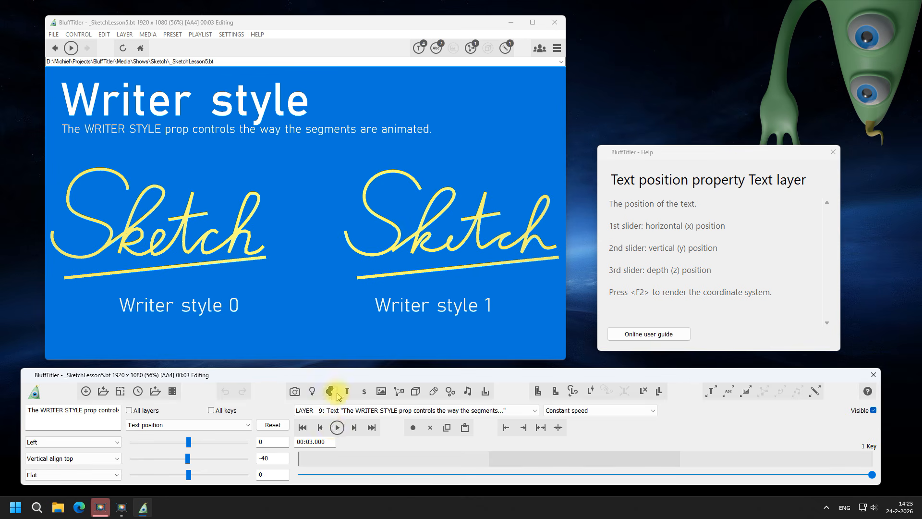
# View the BluffTitler community page in the browser, then close the browser and return to BluffTitler
pyautogui.click(539, 48)
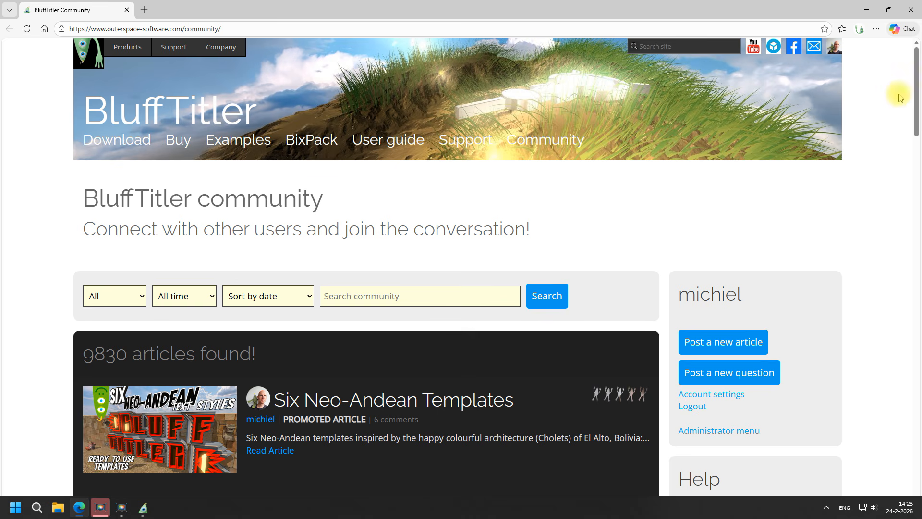
pyautogui.moveTo(915, 94)
pyautogui.mouseDown()
pyautogui.moveTo(897, 382)
pyautogui.moveTo(918, 88)
pyautogui.mouseUp()
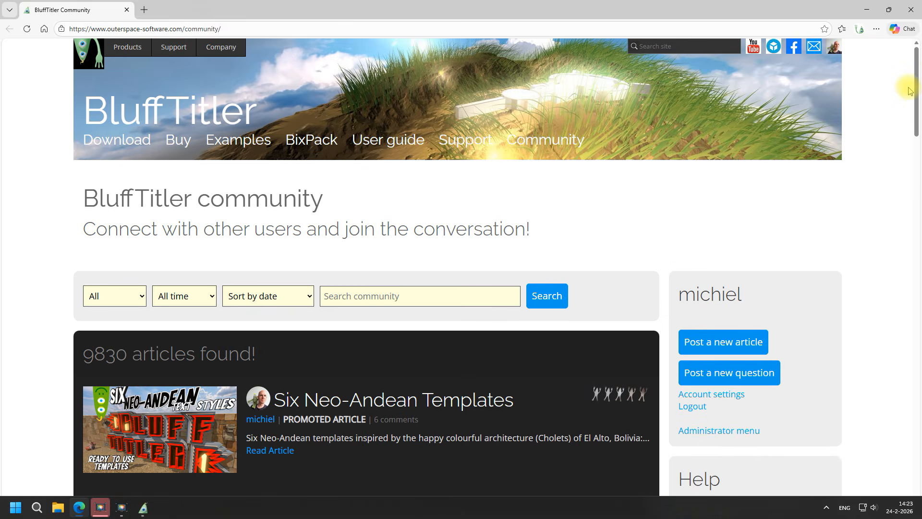
pyautogui.click(912, 14)
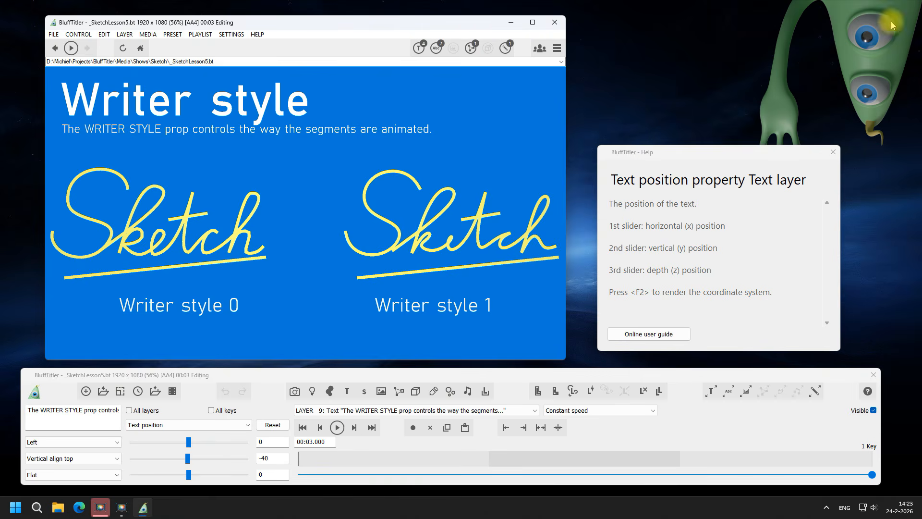
# Open the Outro show from the Text shows folder and play it
pyautogui.click(105, 392)
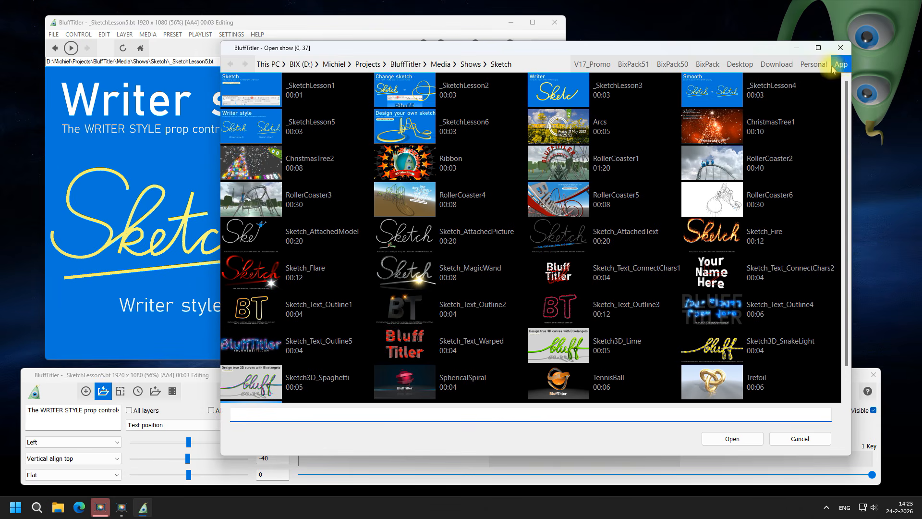
pyautogui.click(470, 64)
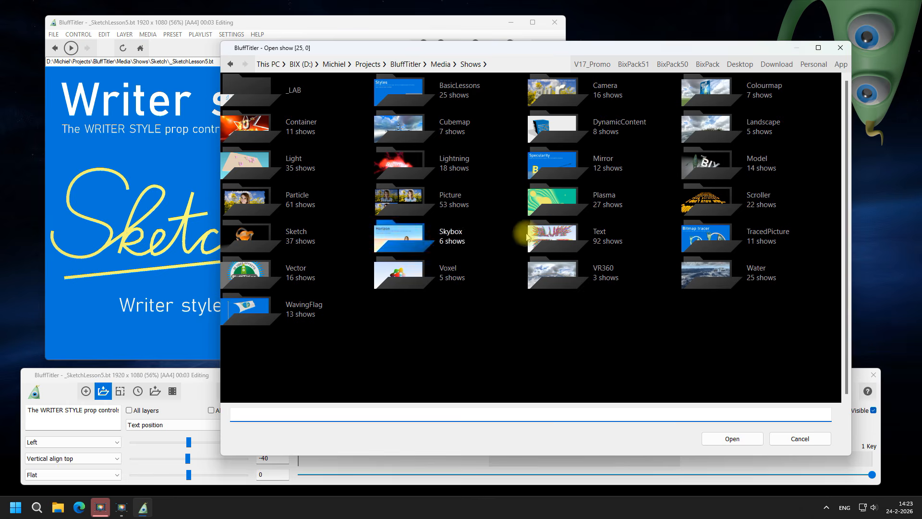
pyautogui.click(552, 234)
pyautogui.moveTo(844, 189); pyautogui.dragTo(836, 387)
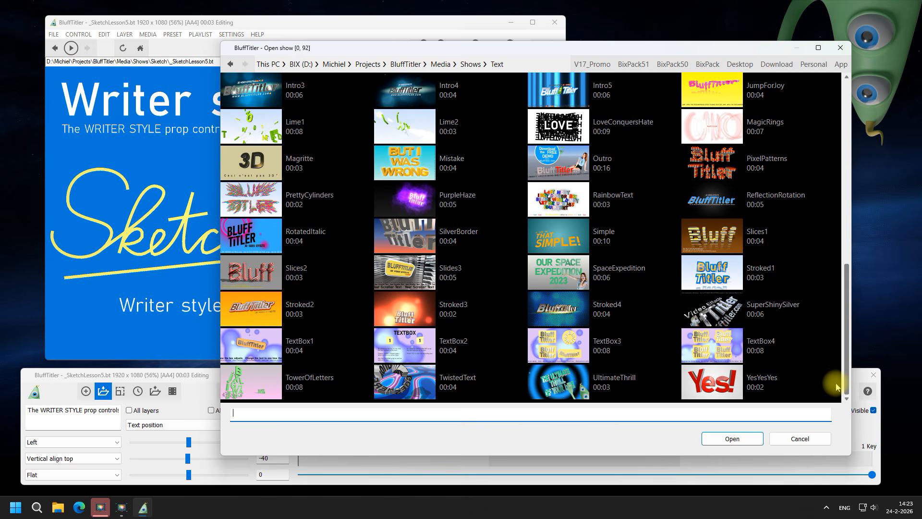
pyautogui.scroll(1, 720, 298)
pyautogui.doubleClick(582, 202)
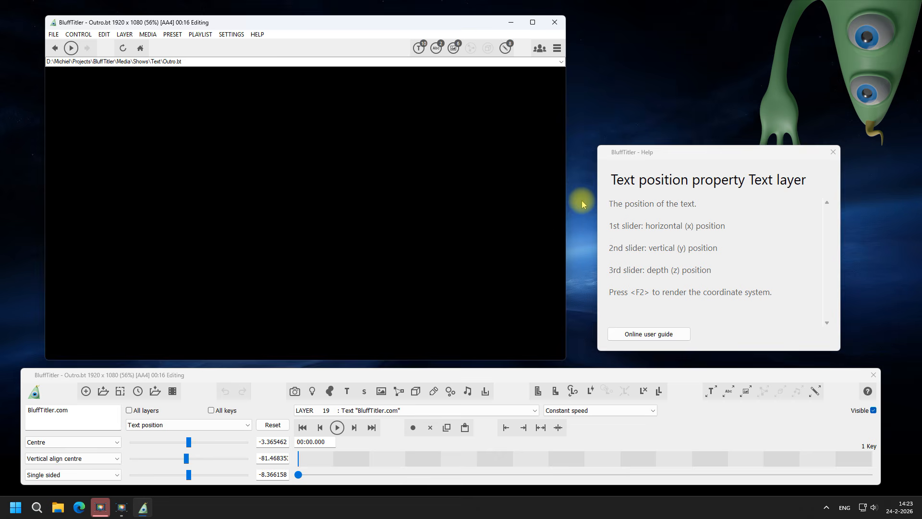
pyautogui.click(337, 427)
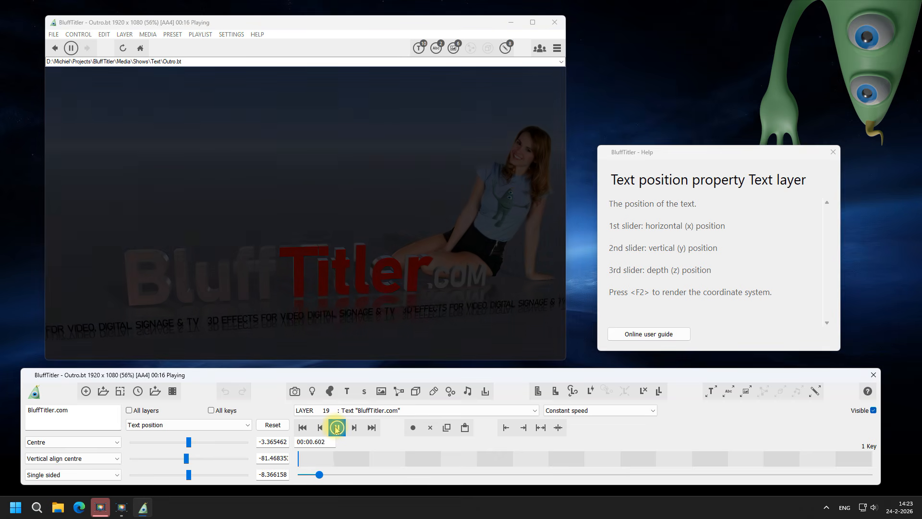